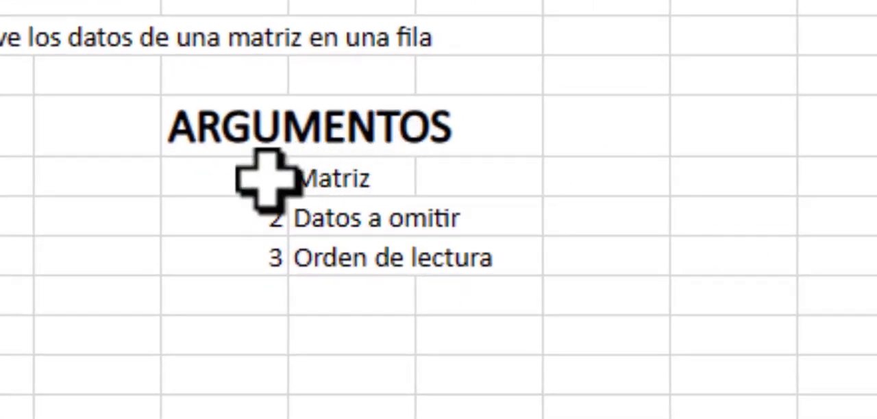
Step: Review the three function arguments listed under the ARGUMENTOS heading: Matriz, Datos a omitir and Orden de lectura
{"action": "left_click_drag", "start_coordinate": [268, 179], "coordinate": [301, 179]}
{"action": "left_click", "coordinate": [264, 217]}
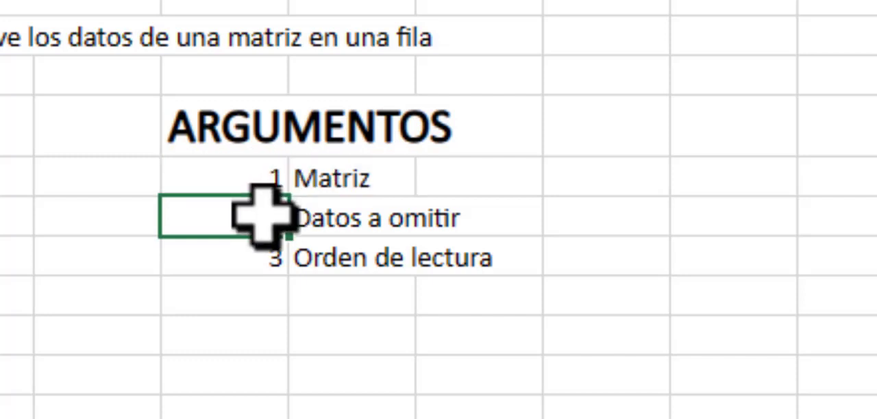
{"action": "left_click_drag", "start_coordinate": [262, 217], "coordinate": [339, 246]}
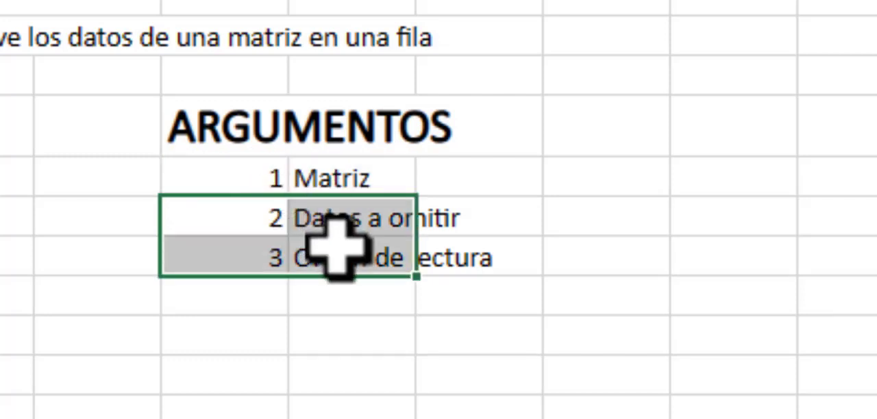
{"action": "left_click", "coordinate": [358, 379]}
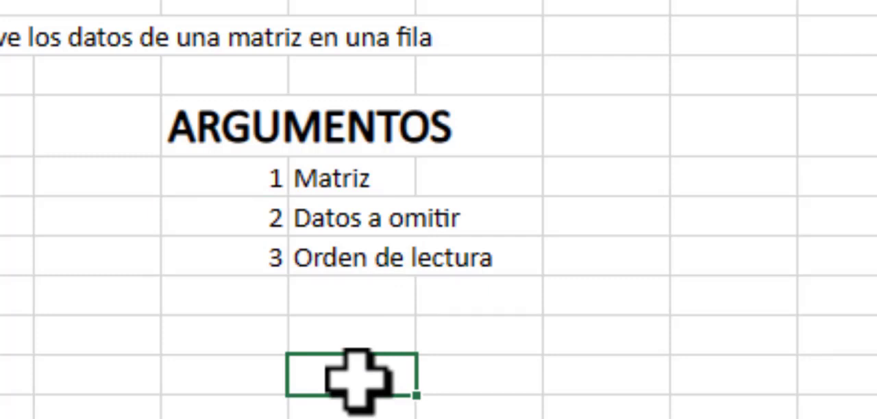
{"action": "left_click_drag", "start_coordinate": [245, 182], "coordinate": [293, 193]}
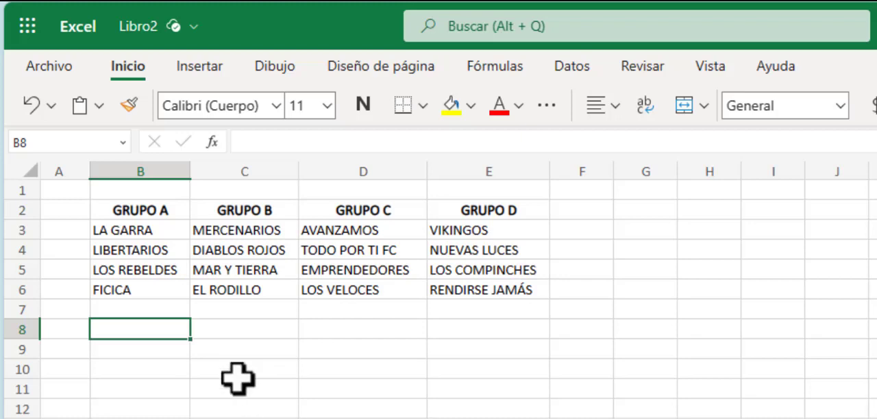
Step: Examine the team lists in rows 3 to 6 under GRUPO A, GRUPO B and GRUPO C
{"action": "left_click_drag", "start_coordinate": [157, 238], "coordinate": [151, 284]}
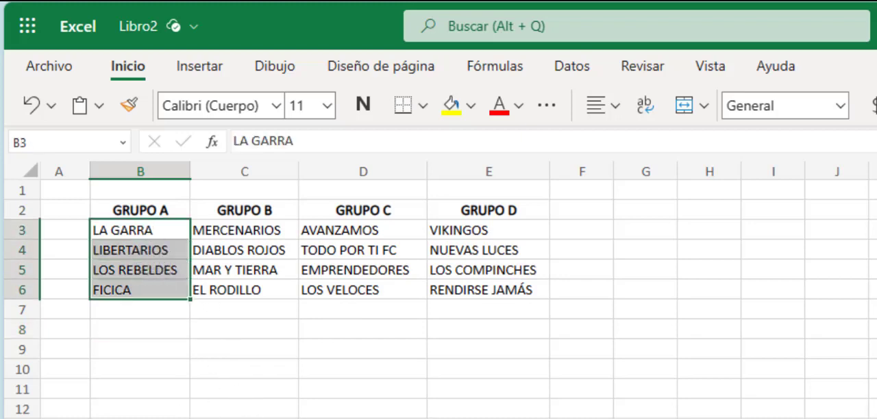
{"action": "left_click", "coordinate": [713, 213]}
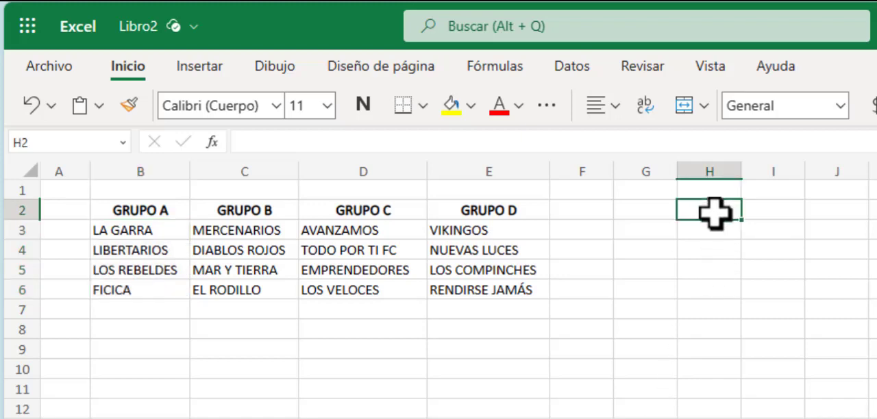
{"action": "left_click", "coordinate": [266, 231]}
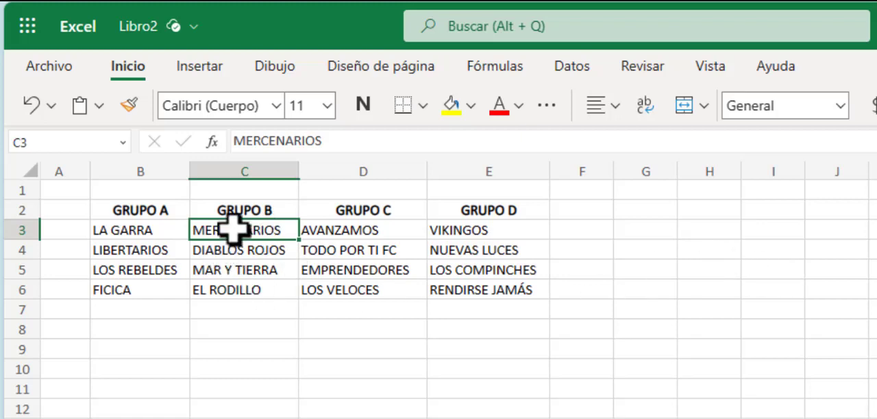
{"action": "left_click_drag", "start_coordinate": [235, 228], "coordinate": [233, 273]}
{"action": "left_click_drag", "start_coordinate": [706, 270], "coordinate": [706, 336]}
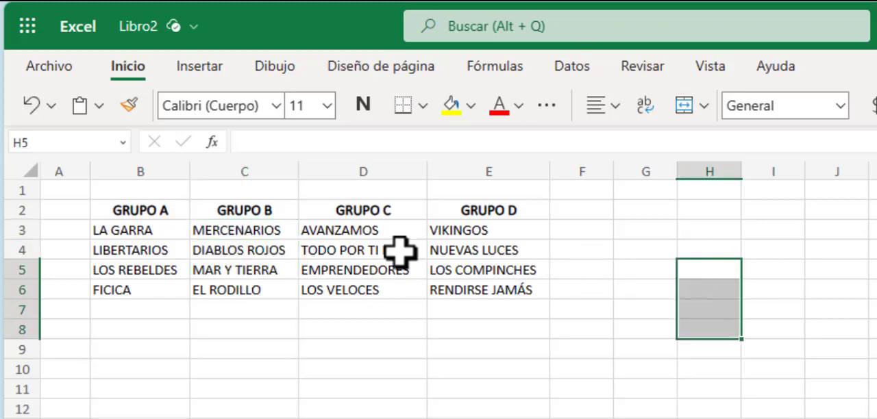
{"action": "left_click", "coordinate": [382, 231]}
{"action": "left_click_drag", "start_coordinate": [382, 232], "coordinate": [384, 292]}
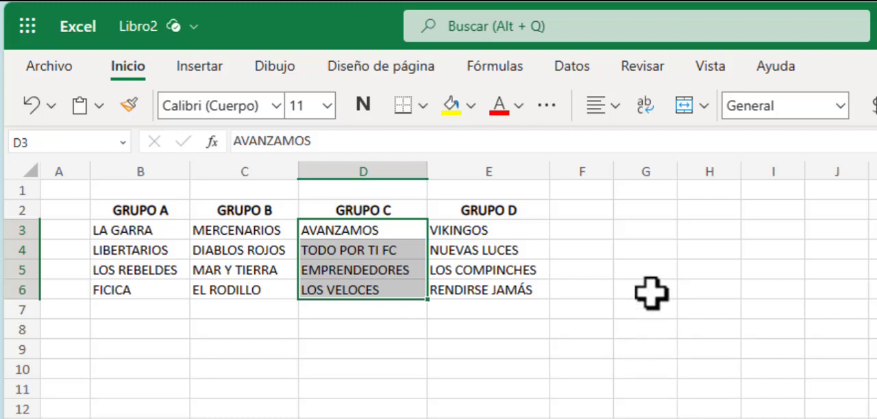
Step: Enter =ENCOL(B3:E6) in cell G2 to stack all teams from the four groups into one column
{"action": "left_click", "coordinate": [650, 210]}
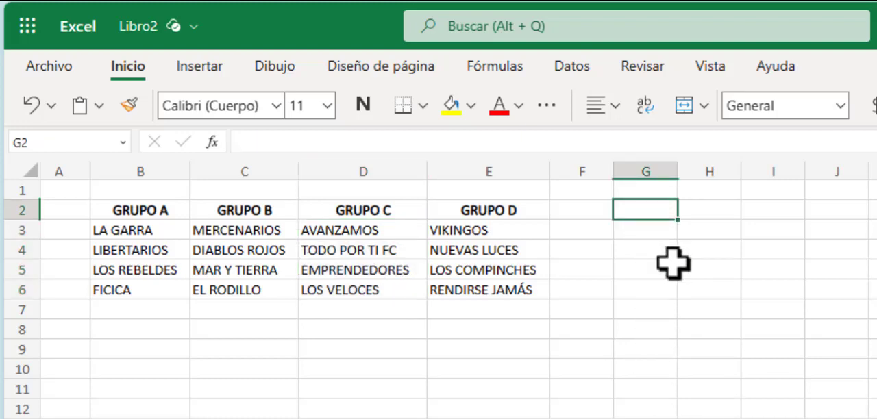
{"action": "type", "text": "="}
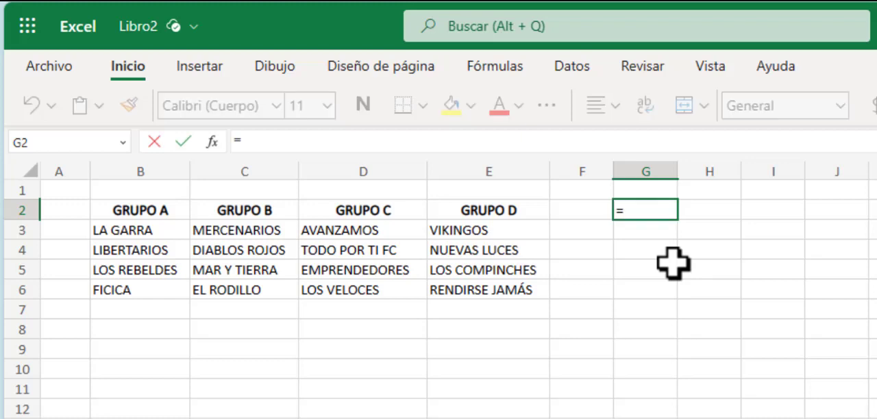
{"action": "type", "text": "encol"}
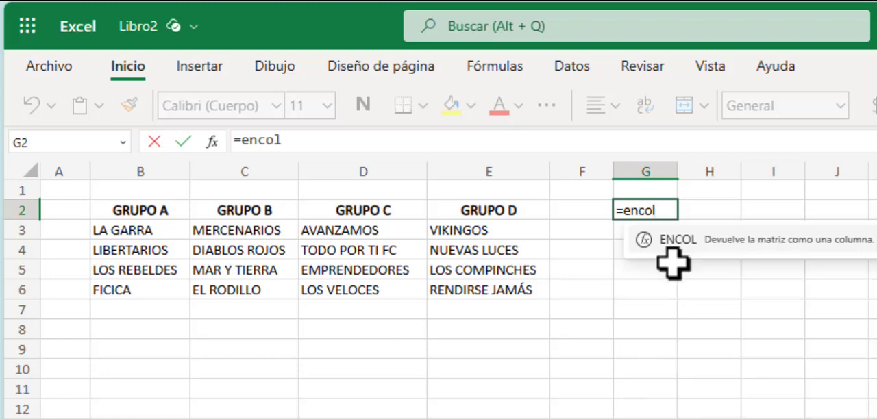
{"action": "key", "text": "Tab"}
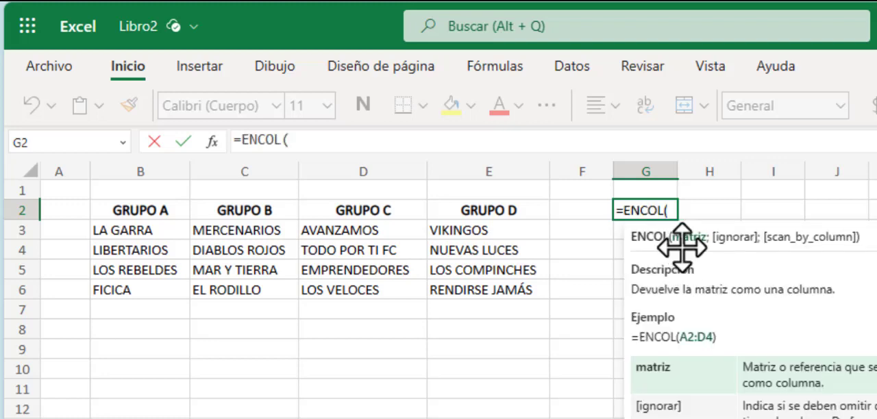
{"action": "left_click_drag", "start_coordinate": [146, 231], "coordinate": [491, 286]}
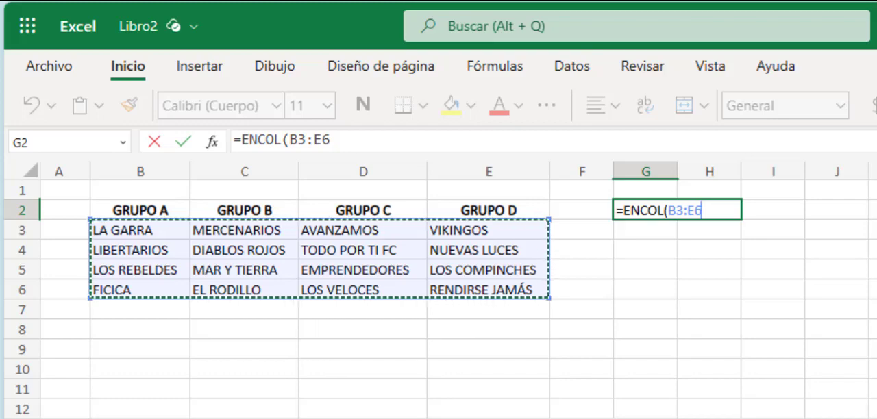
{"action": "type", "text": ")"}
{"action": "key", "text": "Return"}
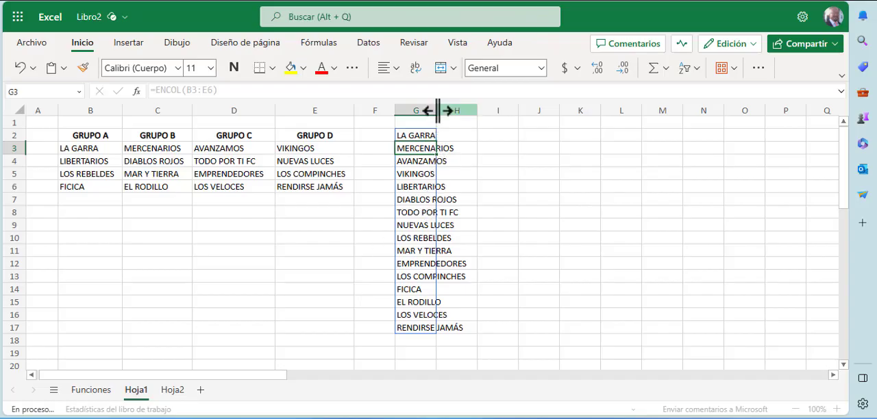
Step: Check the number of teams in the source matrix B3:E6 against the ENCOL output in G2:G17
{"action": "left_click_drag", "start_coordinate": [86, 147], "coordinate": [313, 182]}
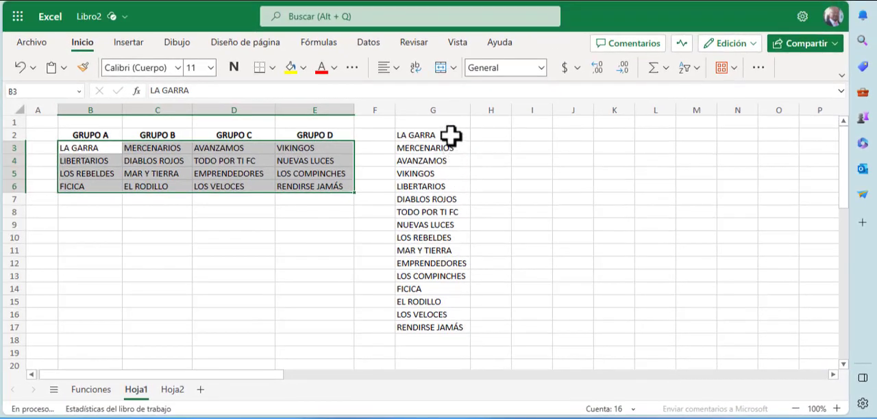
{"action": "left_click", "coordinate": [450, 135]}
{"action": "left_click_drag", "start_coordinate": [450, 154], "coordinate": [443, 324]}
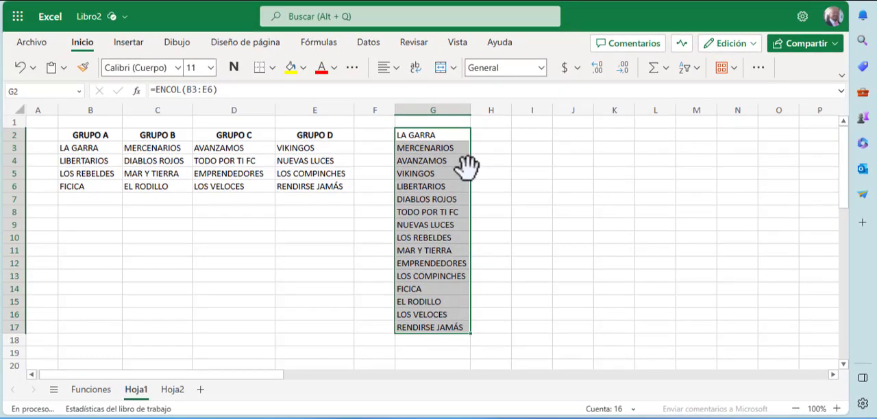
Step: Compare the order of the first entries in column G with rows 3 and 4 of the group table
{"action": "left_click", "coordinate": [419, 135]}
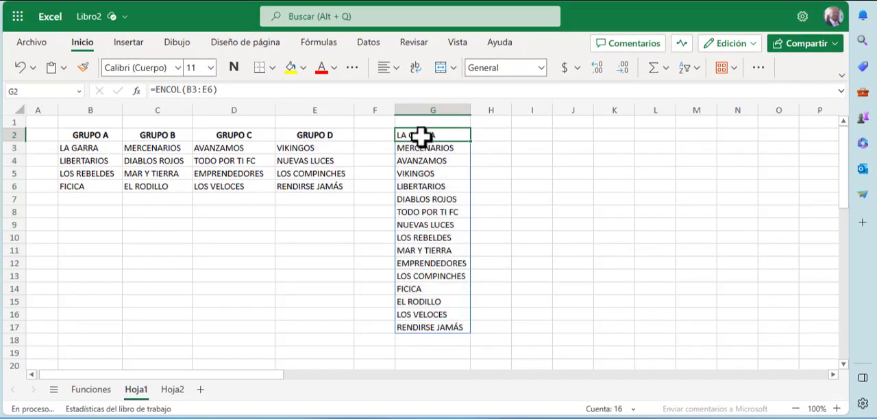
{"action": "left_click", "coordinate": [72, 147]}
{"action": "left_click", "coordinate": [409, 147]}
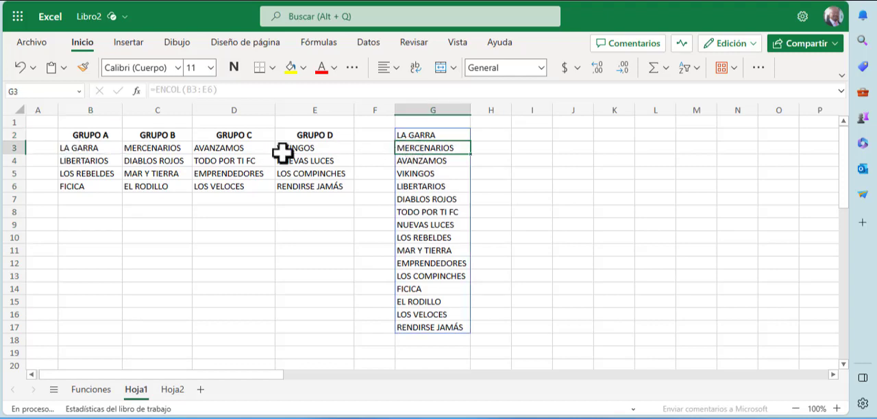
{"action": "left_click", "coordinate": [168, 148]}
{"action": "left_click", "coordinate": [219, 148]}
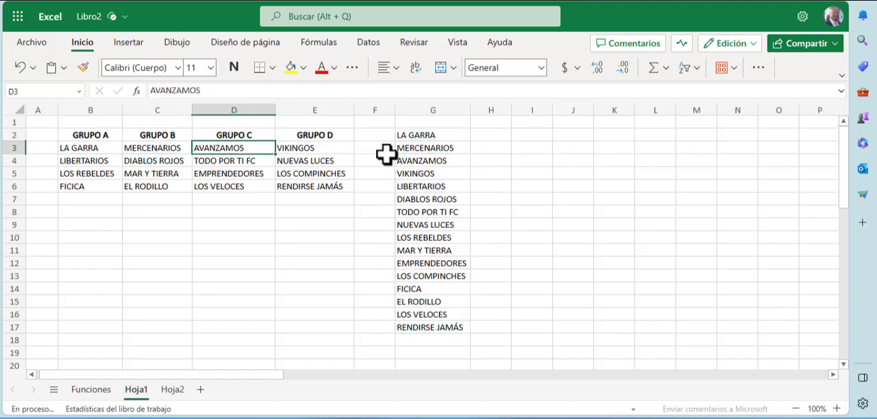
{"action": "left_click", "coordinate": [403, 161]}
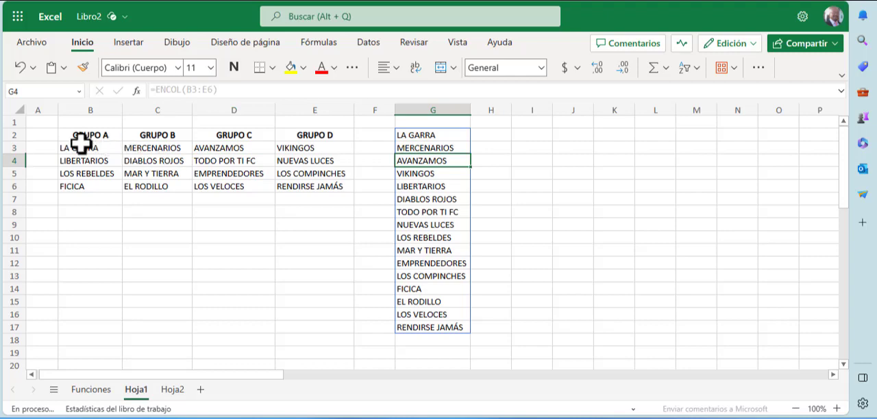
{"action": "left_click_drag", "start_coordinate": [102, 147], "coordinate": [309, 149]}
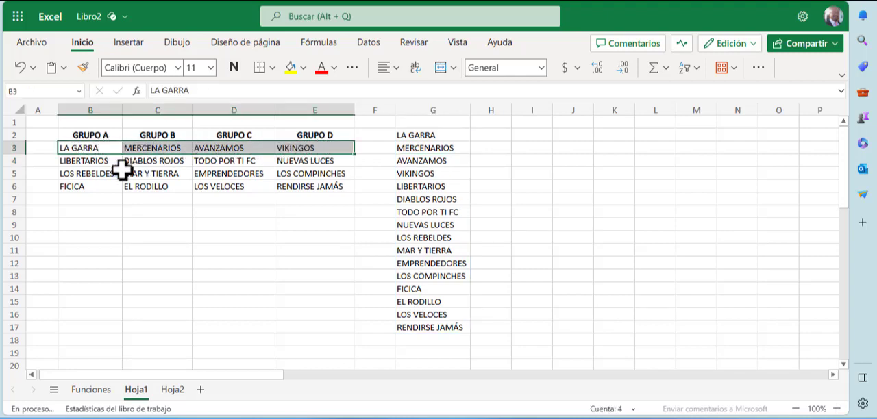
{"action": "left_click_drag", "start_coordinate": [84, 162], "coordinate": [316, 159]}
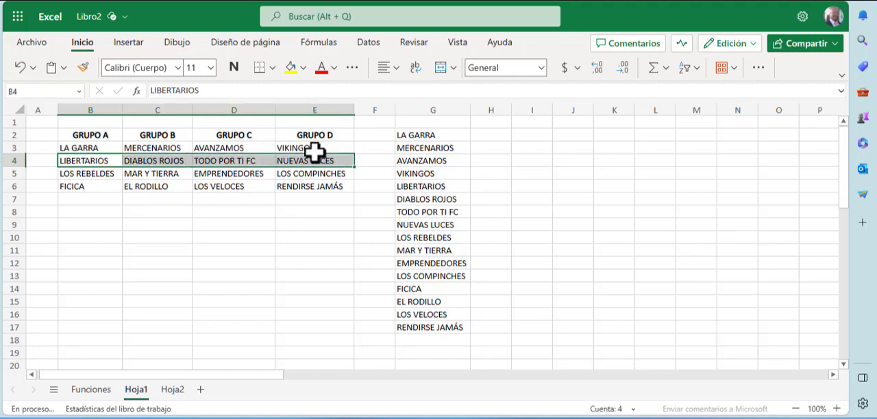
{"action": "left_click_drag", "start_coordinate": [429, 176], "coordinate": [429, 185]}
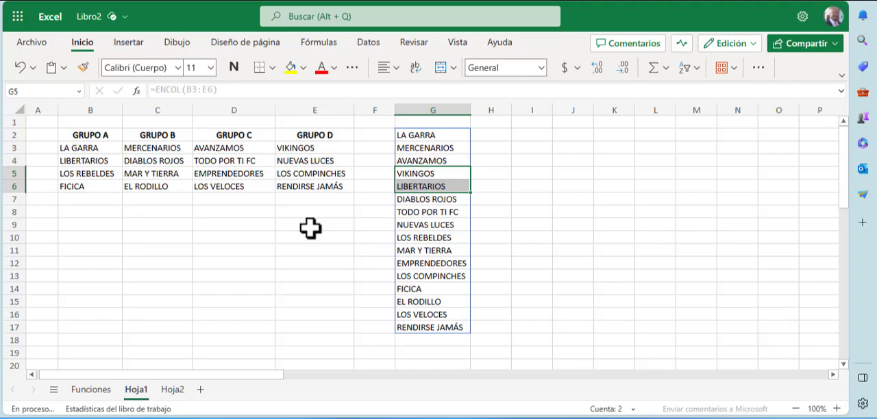
Step: Enter =ENFILA(B3:E6) in cell B19 to lay out all teams in one row, and select row 19 to check the count
{"action": "left_click", "coordinate": [95, 351]}
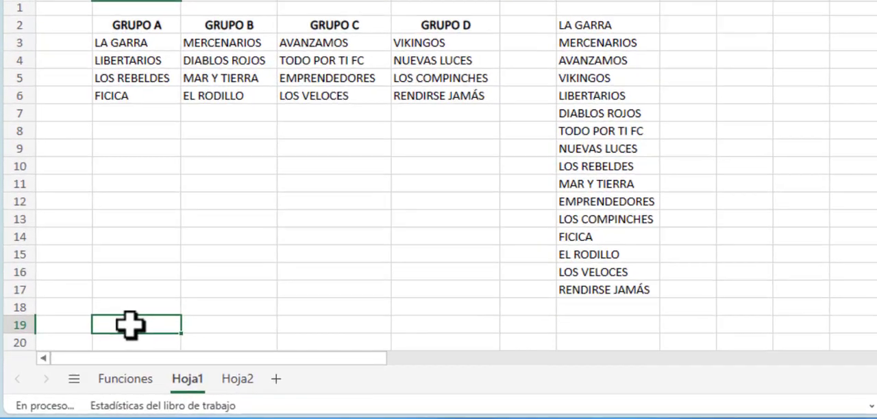
{"action": "type", "text": "="}
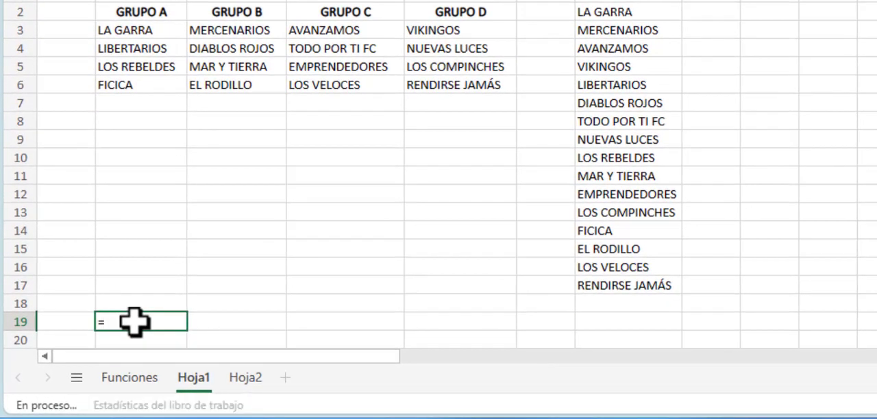
{"action": "type", "text": "enf"}
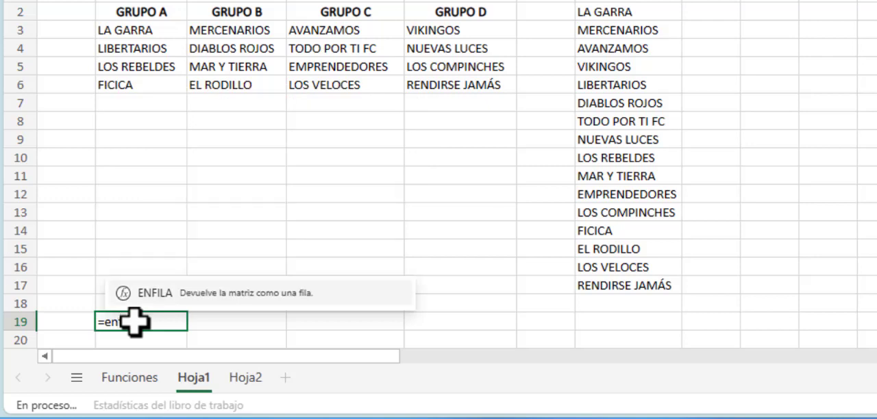
{"action": "type", "text": "ila("}
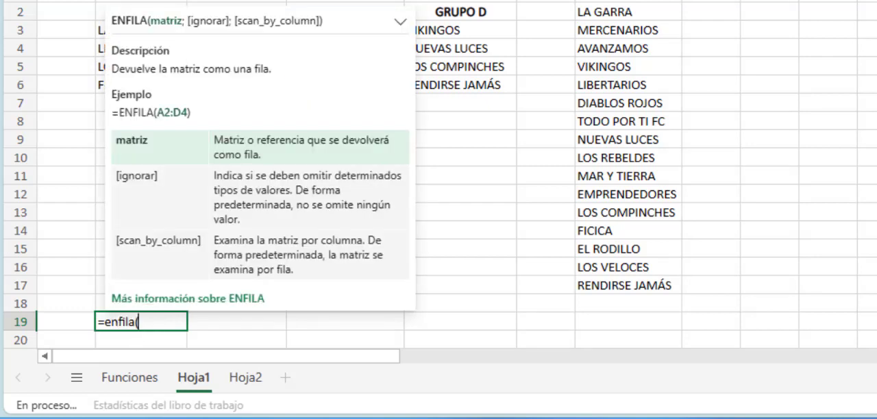
{"action": "left_click_drag", "start_coordinate": [104, 32], "coordinate": [462, 81]}
{"action": "type", "text": ")"}
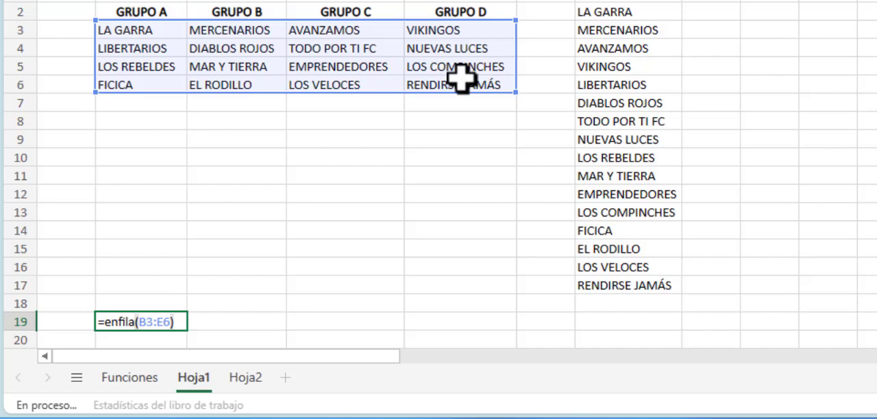
{"action": "key", "text": "Return"}
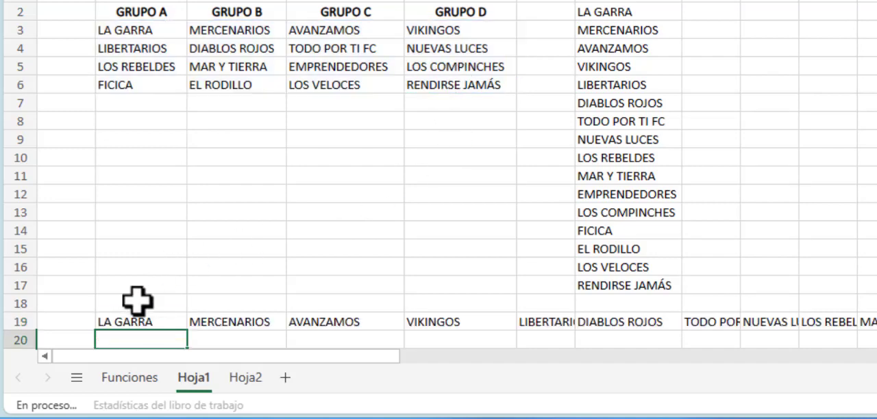
{"action": "left_click", "coordinate": [21, 321]}
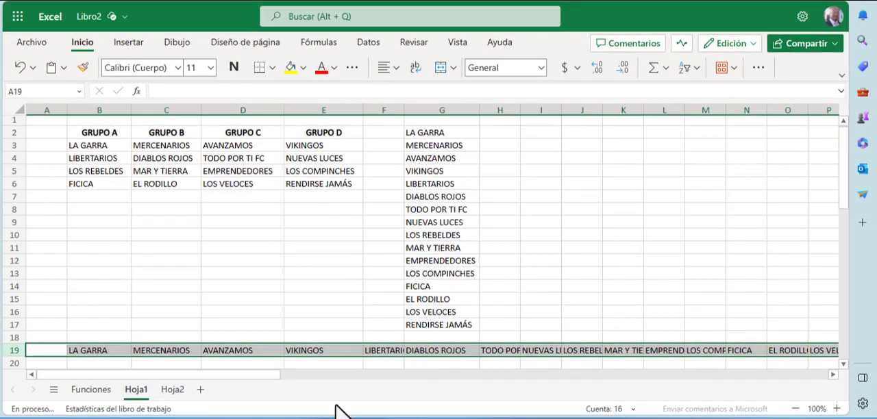
Step: Open the Hoja2 sheet and examine the data matrix B3:F9, including its blank cells F3 and D9
{"action": "left_click", "coordinate": [168, 395]}
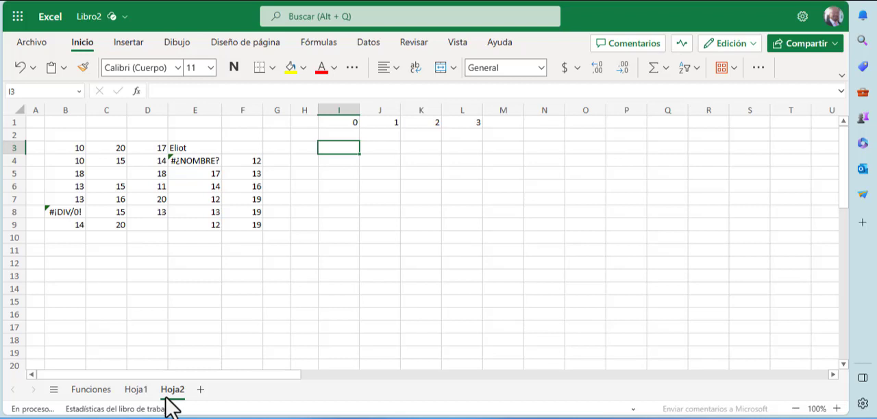
{"action": "left_click_drag", "start_coordinate": [78, 147], "coordinate": [249, 219]}
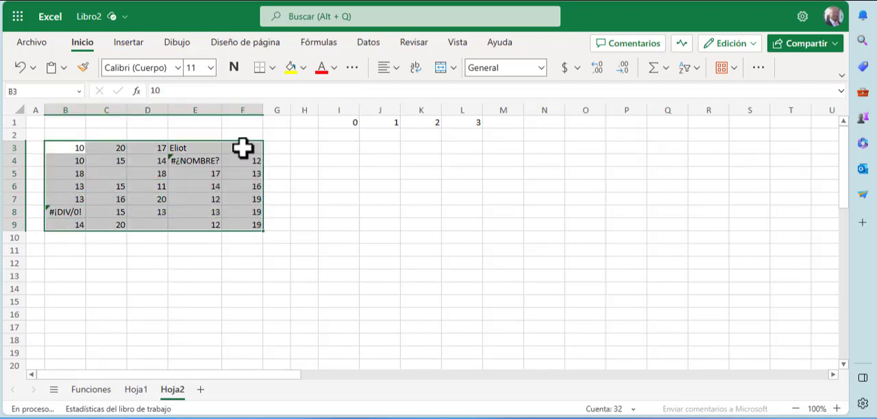
{"action": "left_click", "coordinate": [242, 148]}
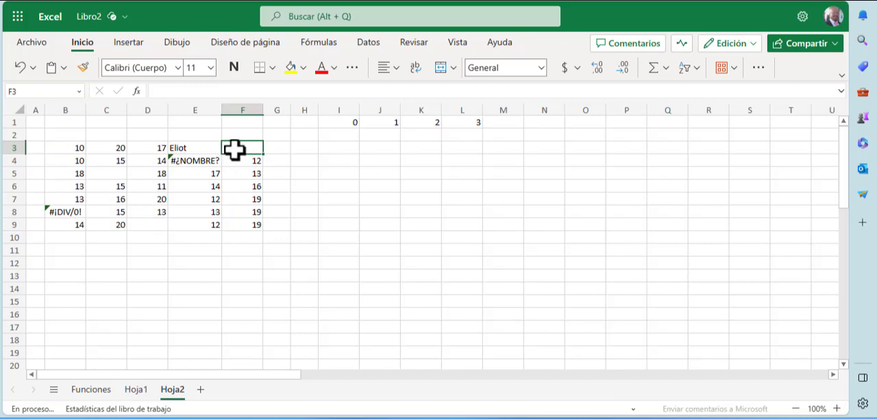
{"action": "left_click", "coordinate": [150, 226]}
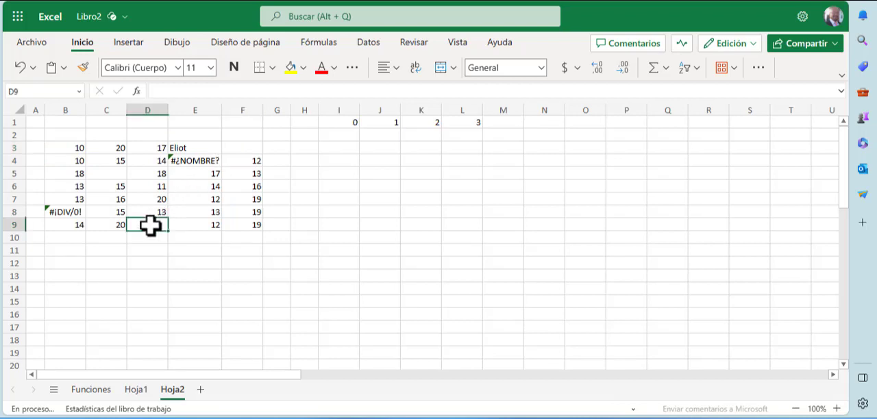
Step: Inspect the formulas behind the error cells B8 and E4 in the source matrix
{"action": "left_click", "coordinate": [72, 212]}
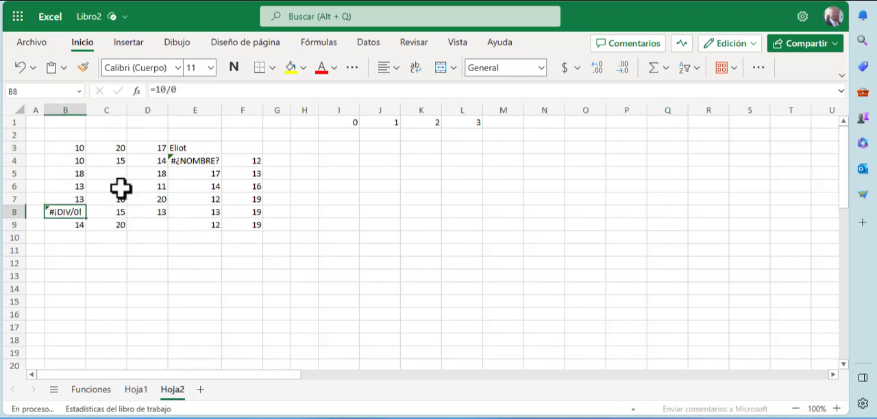
{"action": "left_click", "coordinate": [190, 158]}
{"action": "left_click", "coordinate": [72, 213]}
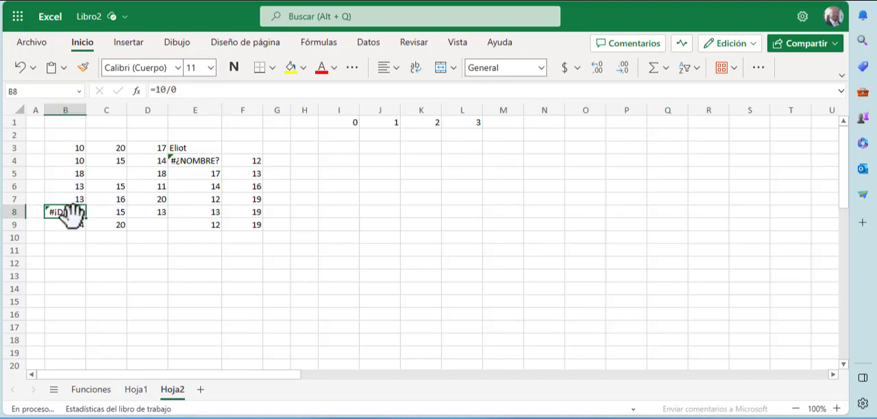
{"action": "left_click", "coordinate": [200, 161]}
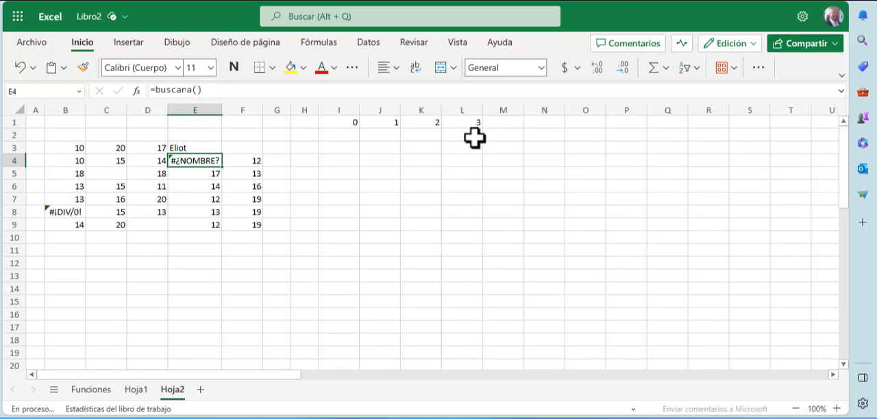
Step: Enter =ENCOL(B3:F9;0) in cell I3, under the header 0, to stack the matrix without ignoring any values
{"action": "left_click", "coordinate": [349, 124]}
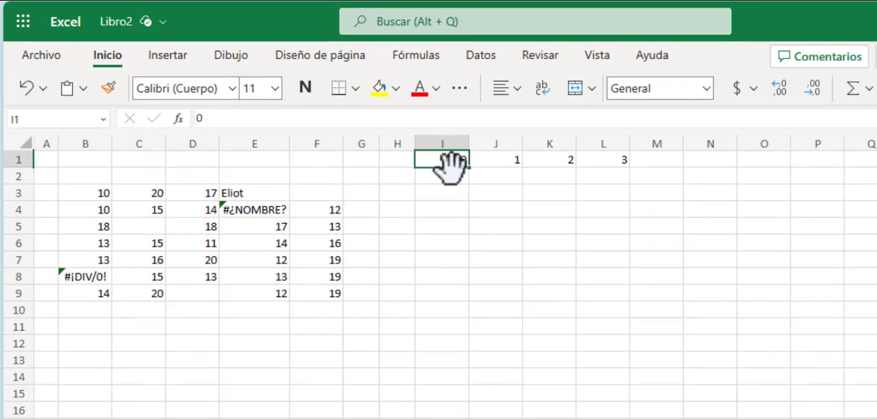
{"action": "left_click", "coordinate": [461, 199]}
{"action": "type", "text": "=encol"}
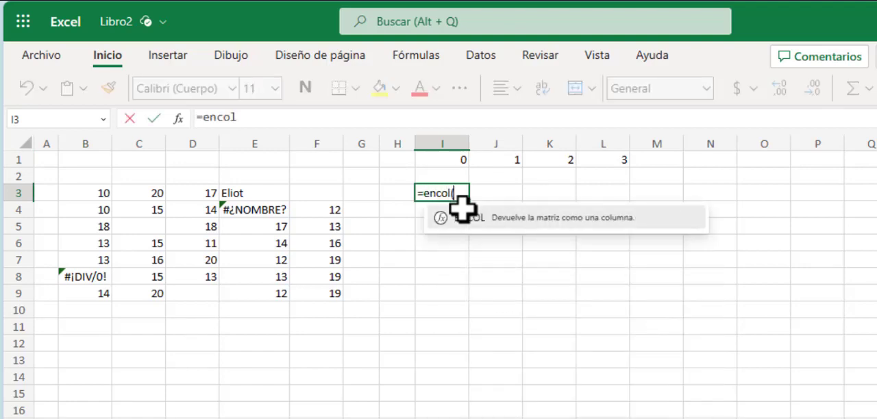
{"action": "type", "text": "("}
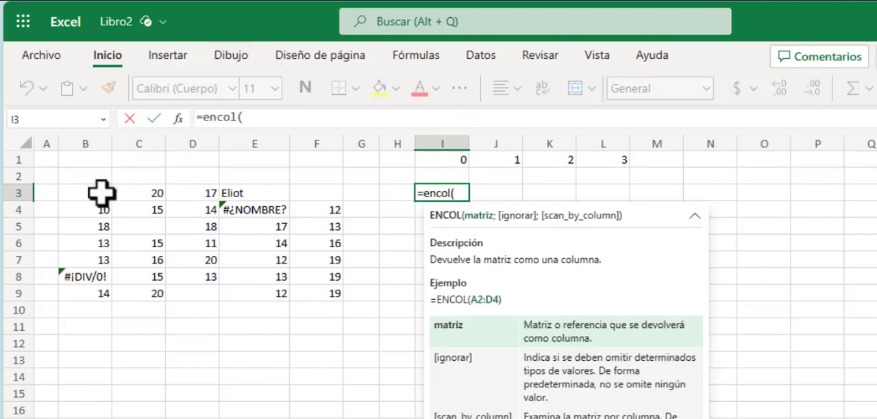
{"action": "left_click_drag", "start_coordinate": [102, 194], "coordinate": [343, 290]}
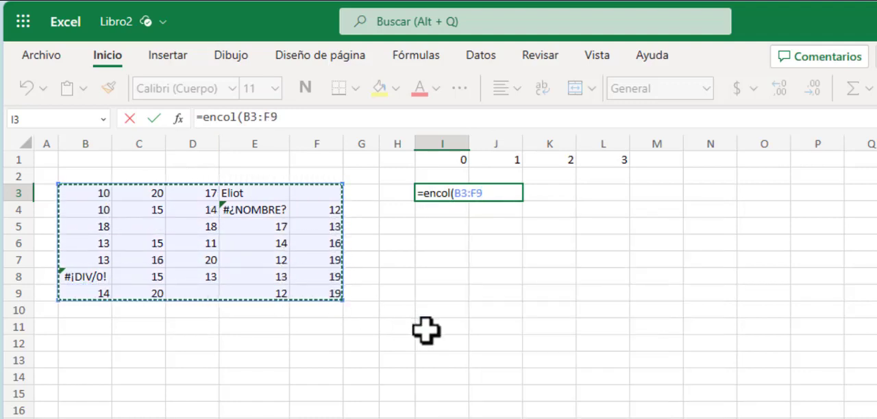
{"action": "type", "text": ";0"}
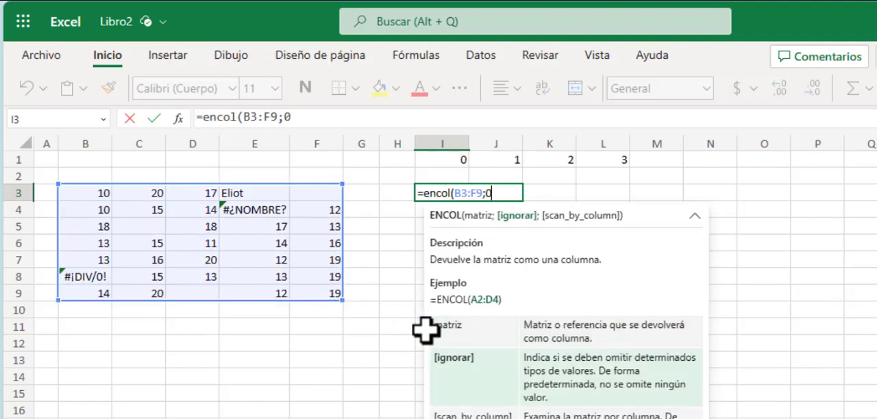
{"action": "key", "text": "Return"}
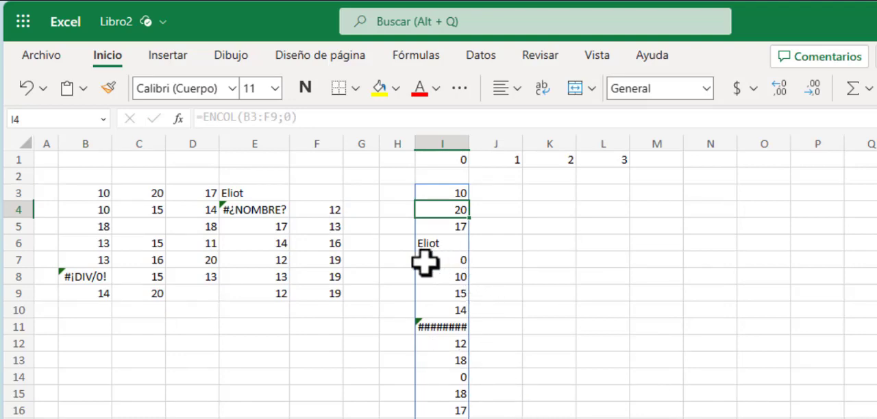
Step: Compare the blank source cell F3 with its corresponding entry in I7 of the ENCOL output
{"action": "left_click", "coordinate": [275, 193]}
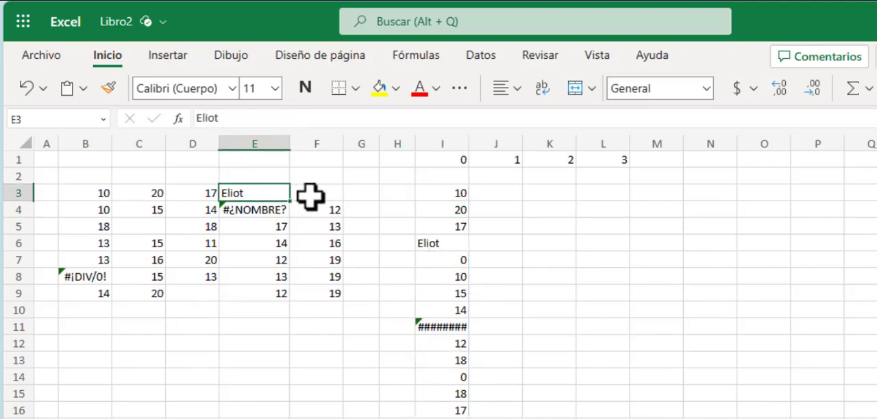
{"action": "left_click", "coordinate": [426, 260]}
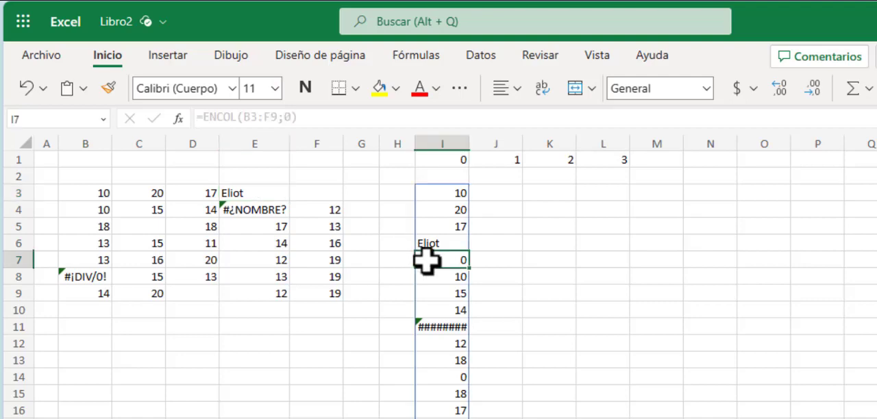
{"action": "left_click", "coordinate": [317, 195]}
{"action": "left_click", "coordinate": [456, 262]}
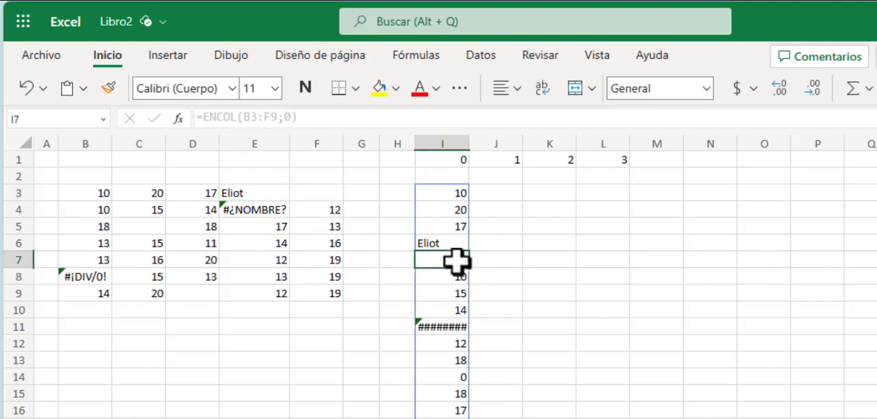
Step: Autofit column I so the error in I11 can be read and compared with source cell E4
{"action": "left_click", "coordinate": [258, 212]}
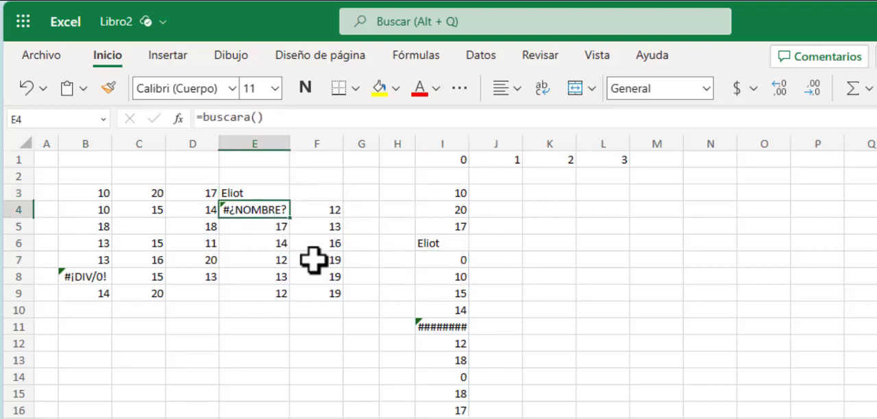
{"action": "left_click", "coordinate": [432, 326]}
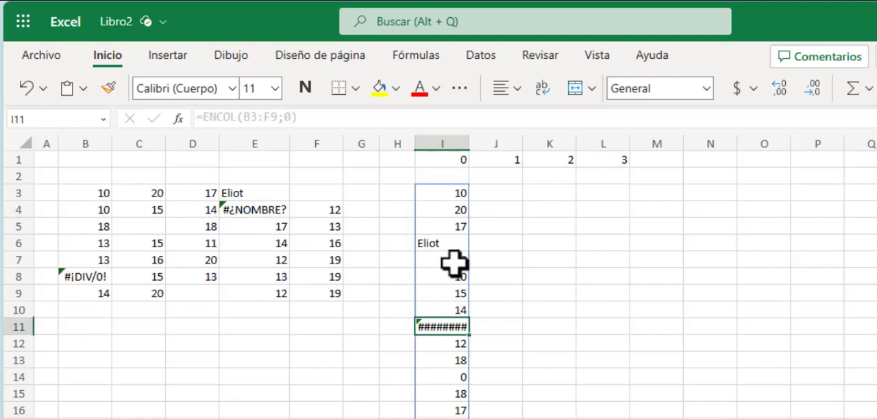
{"action": "double_click", "coordinate": [469, 145]}
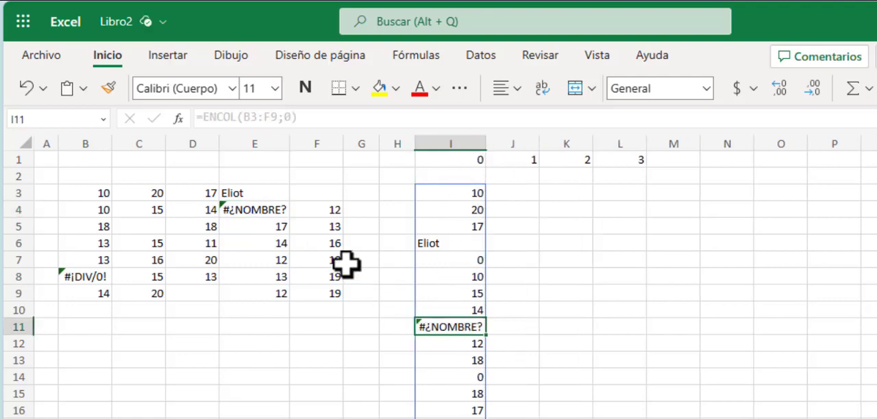
{"action": "left_click", "coordinate": [267, 207]}
{"action": "left_click", "coordinate": [443, 324]}
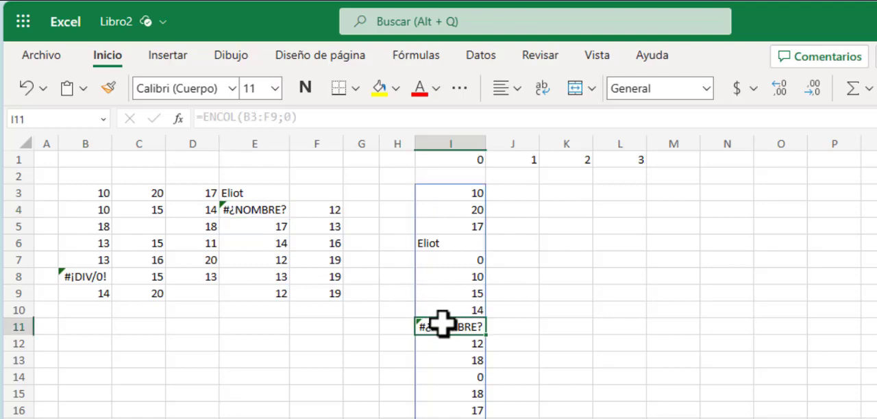
Step: Compare output cell I14 with the blank source cell C5
{"action": "scroll", "coordinate": [453, 356], "scroll_direction": "down", "scroll_amount": 2}
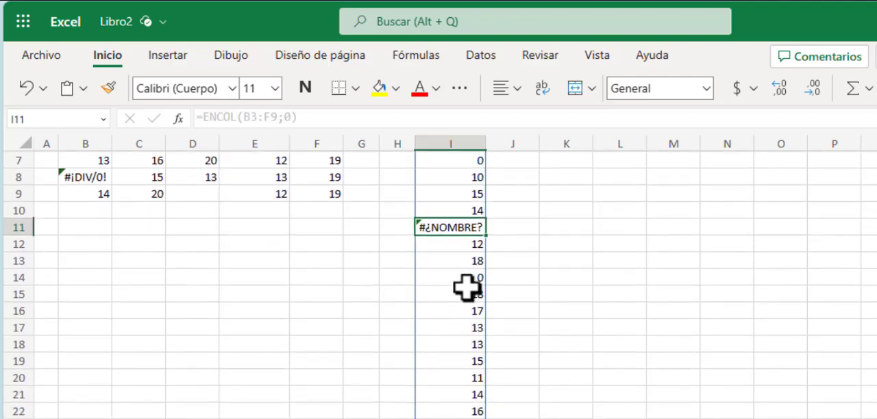
{"action": "scroll", "coordinate": [466, 288], "scroll_direction": "up", "scroll_amount": 2}
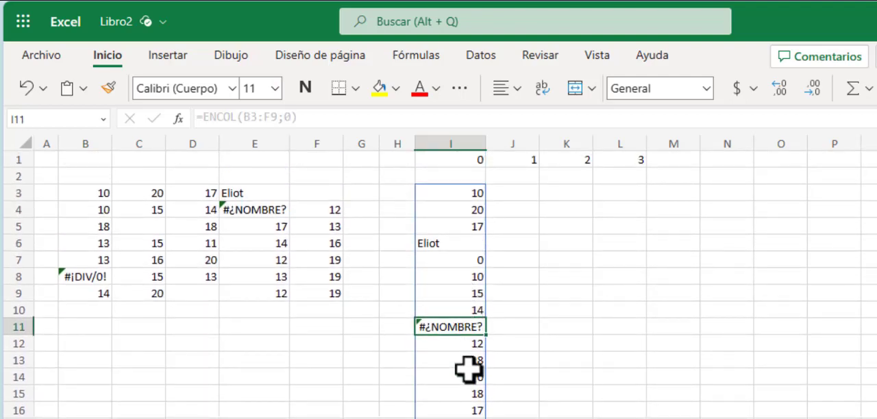
{"action": "left_click", "coordinate": [462, 375]}
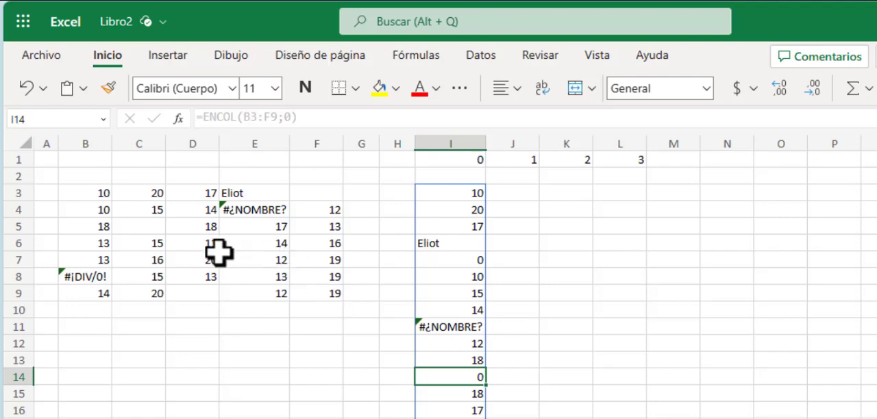
{"action": "left_click", "coordinate": [140, 227]}
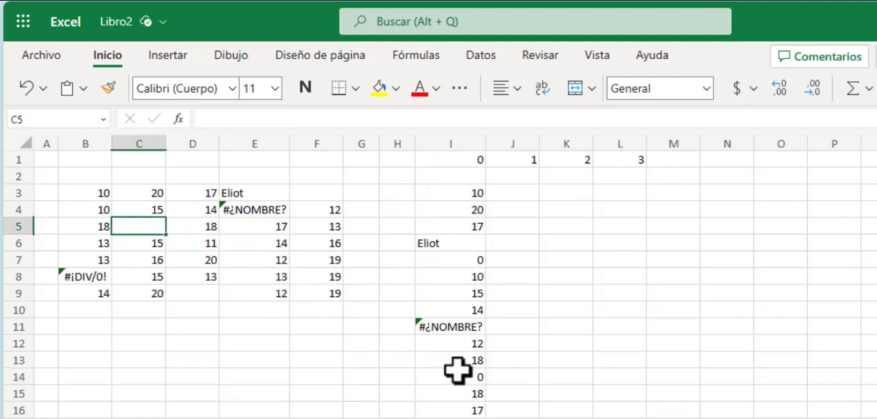
Step: Review the rest of the ENCOL output in column I, checking the error in I28 and the entries down to I35
{"action": "scroll", "coordinate": [459, 374], "scroll_direction": "down", "scroll_amount": 4}
{"action": "scroll", "coordinate": [459, 376], "scroll_direction": "down", "scroll_amount": 1}
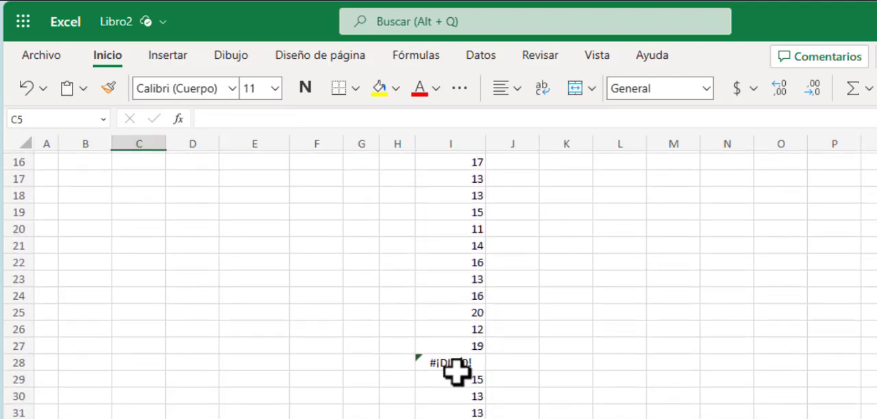
{"action": "left_click", "coordinate": [450, 364]}
{"action": "scroll", "coordinate": [450, 367], "scroll_direction": "down", "scroll_amount": 1}
{"action": "scroll", "coordinate": [450, 366], "scroll_direction": "down", "scroll_amount": 1}
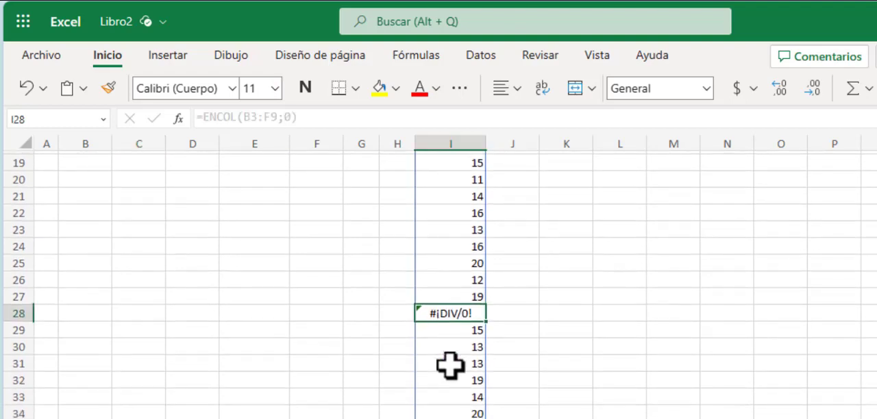
{"action": "left_click", "coordinate": [469, 415]}
{"action": "scroll", "coordinate": [382, 388], "scroll_direction": "up", "scroll_amount": 6}
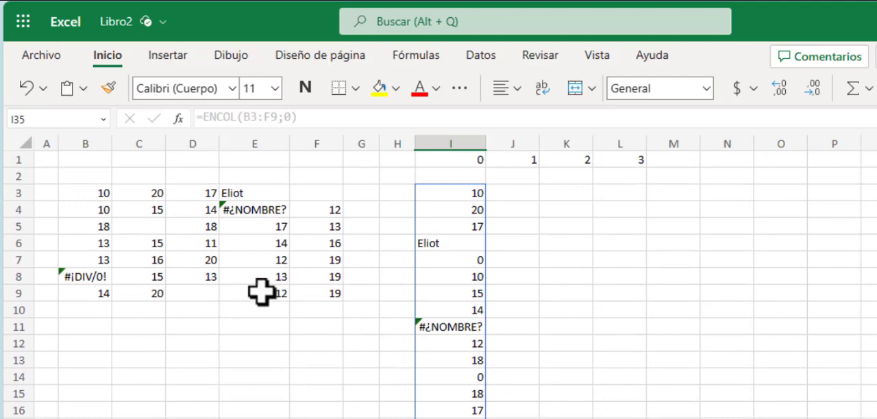
Step: Select the blank source cells D9, C5 and F3 together to point out the empty positions in the matrix
{"action": "left_click", "coordinate": [196, 293]}
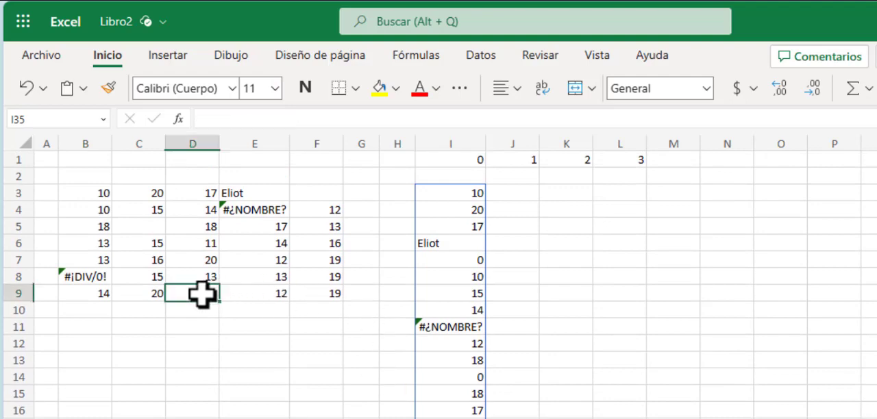
{"action": "left_click", "coordinate": [135, 230], "text": "ctrl"}
{"action": "left_click", "coordinate": [309, 192], "text": "ctrl"}
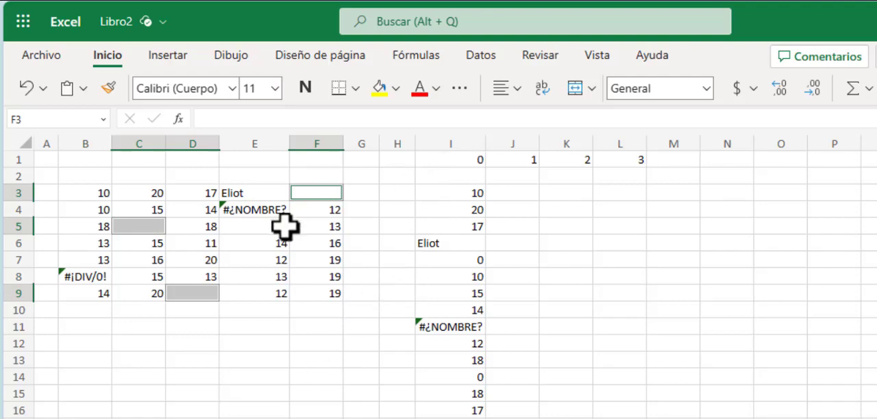
Step: Enter =ENCOL(B3:F9;1) in cell J3, under the header 1, to stack the matrix while ignoring blank cells
{"action": "left_click", "coordinate": [522, 196]}
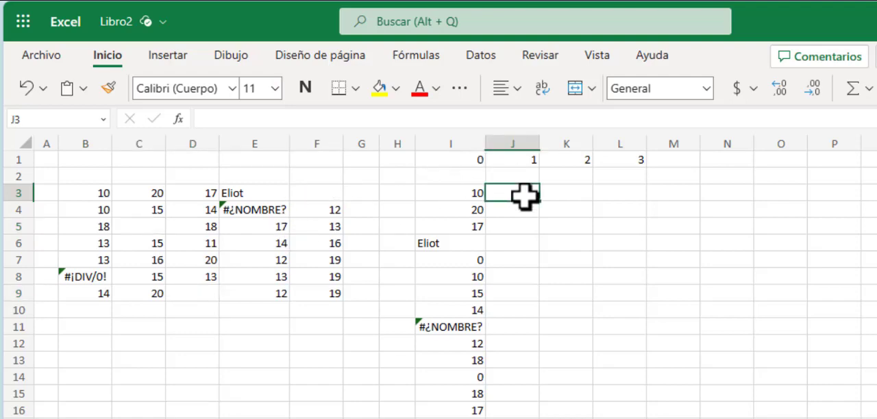
{"action": "type", "text": "="}
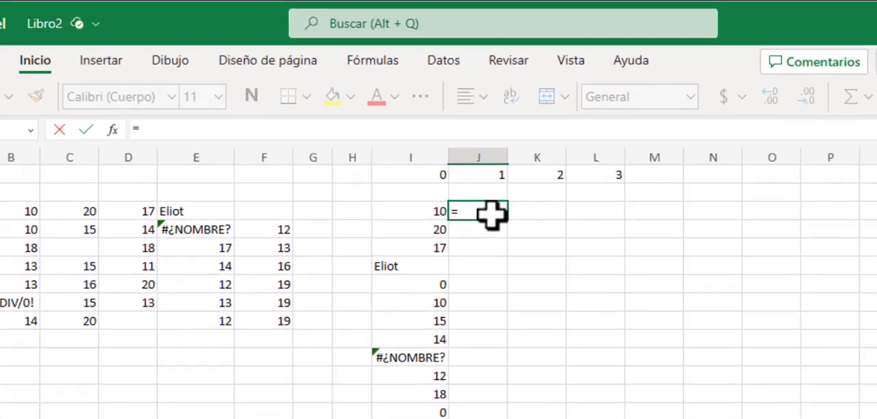
{"action": "type", "text": "e"}
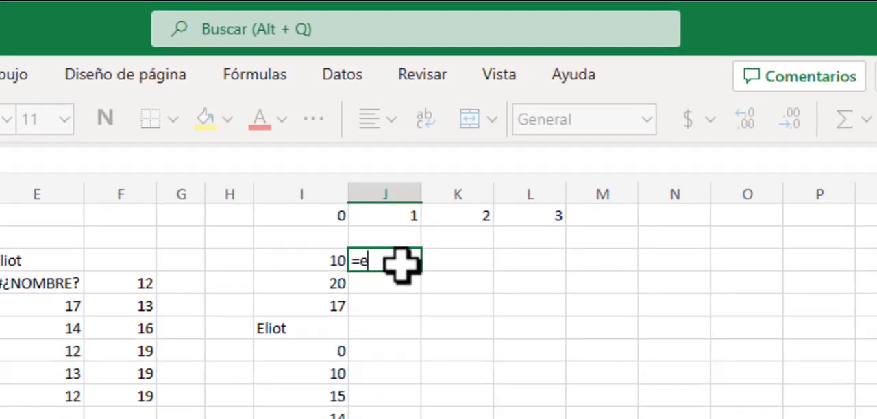
{"action": "type", "text": "ncol"}
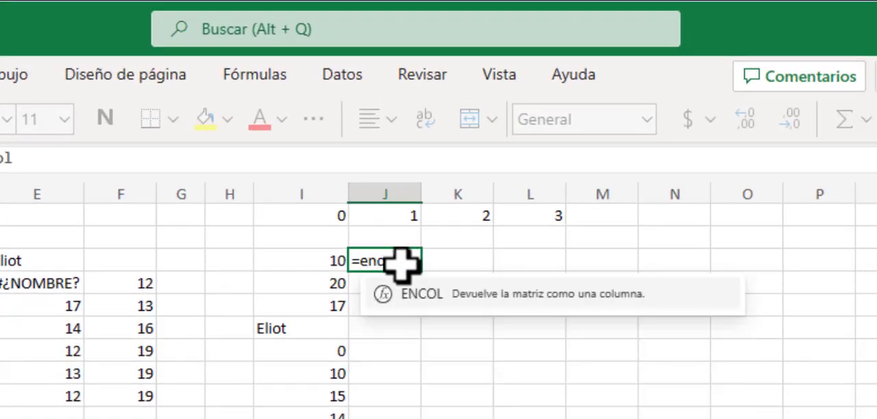
{"action": "key", "text": "Tab"}
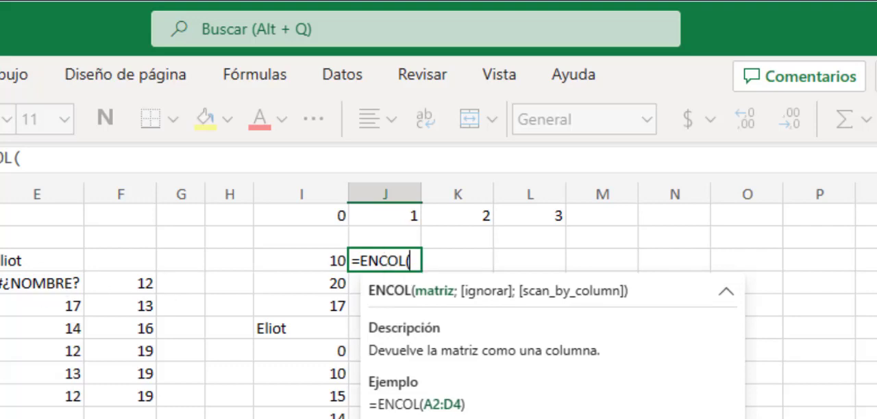
{"action": "left_click_drag", "start_coordinate": [2, 261], "coordinate": [126, 391]}
{"action": "type", "text": ";"}
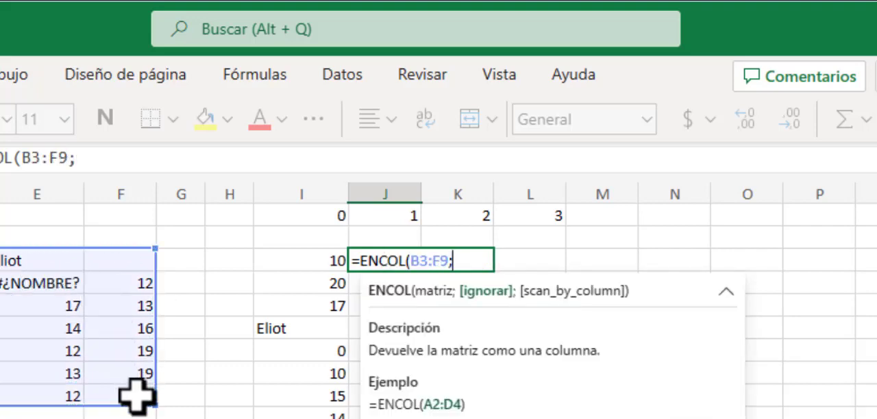
{"action": "type", "text": "1)"}
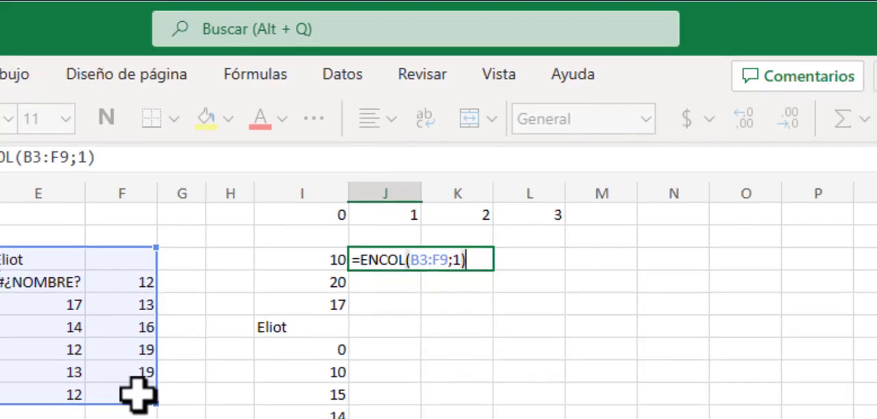
{"action": "key", "text": "Return"}
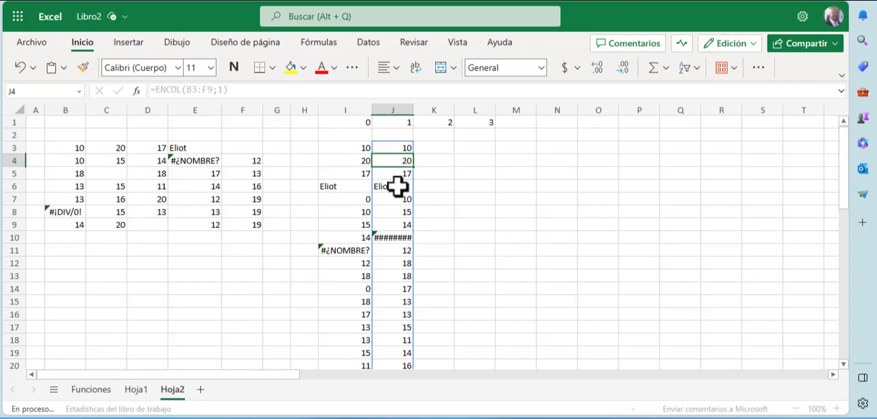
Step: Compare the entry in J7 of the new output with the blank source cell F3
{"action": "left_click", "coordinate": [397, 187]}
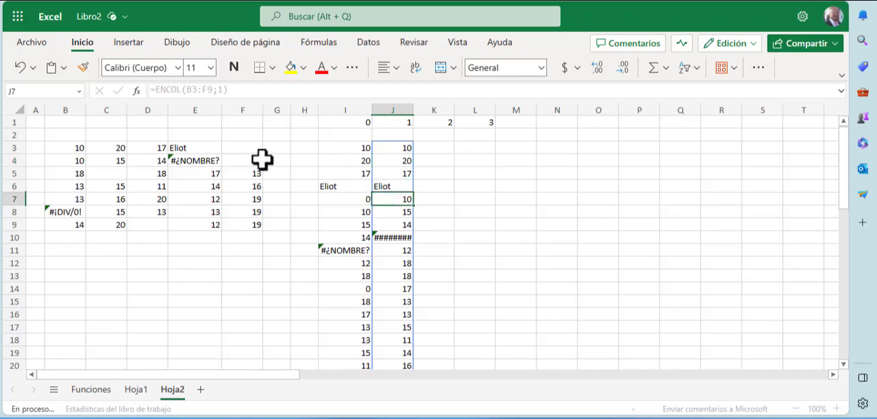
{"action": "left_click", "coordinate": [245, 147]}
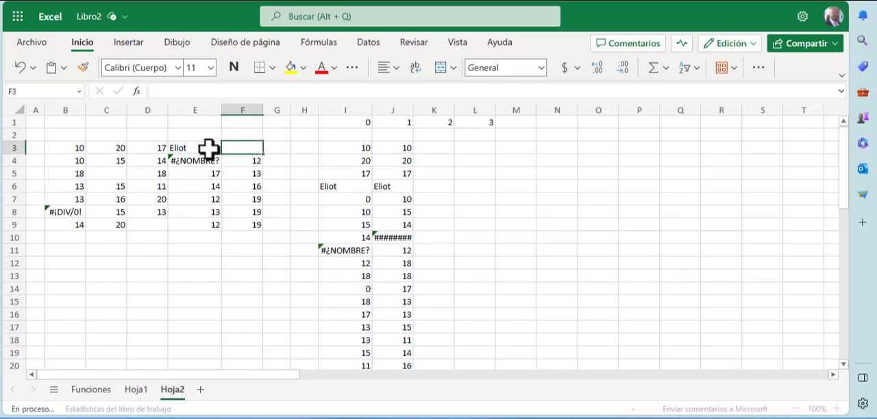
Step: Check the blank source cell F3 and the following source value in B4 against the ENCOL output in column J
{"action": "left_click", "coordinate": [208, 149]}
{"action": "left_click", "coordinate": [236, 150]}
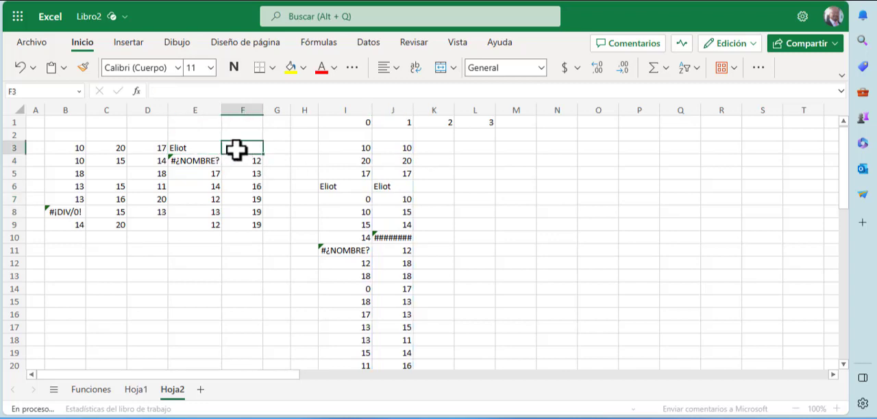
{"action": "left_click", "coordinate": [69, 162]}
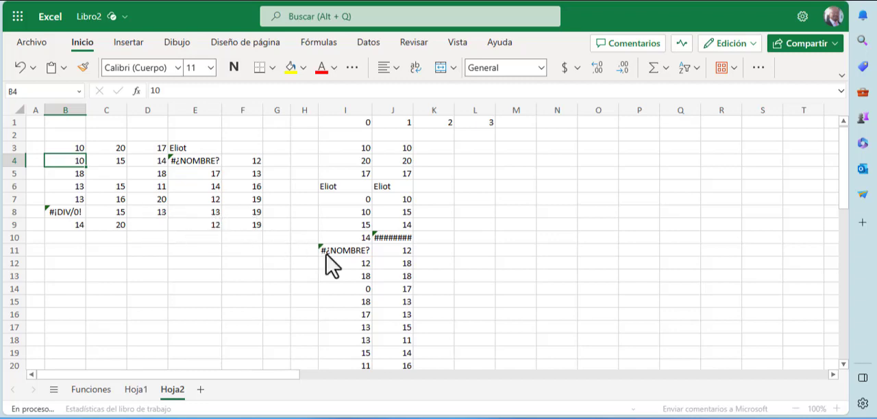
Step: Compare the ends of the ENCOL outputs in columns I and J with the source matrix's last row, checking cell C9
{"action": "scroll", "coordinate": [368, 256], "scroll_direction": "down", "scroll_amount": 7}
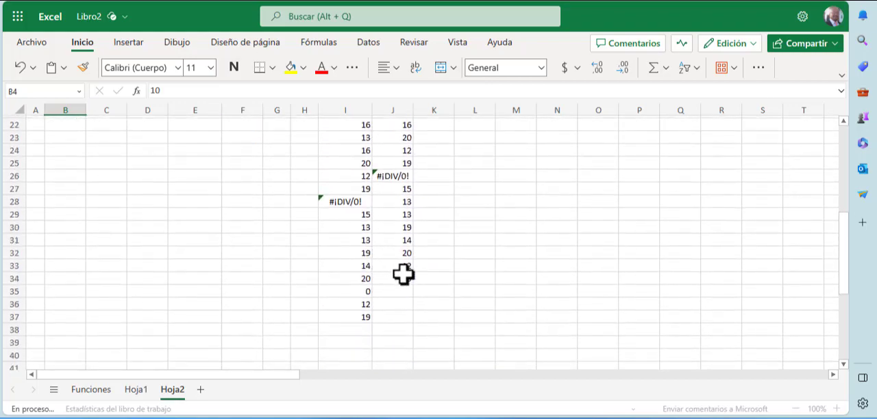
{"action": "scroll", "coordinate": [304, 239], "scroll_direction": "up", "scroll_amount": 5}
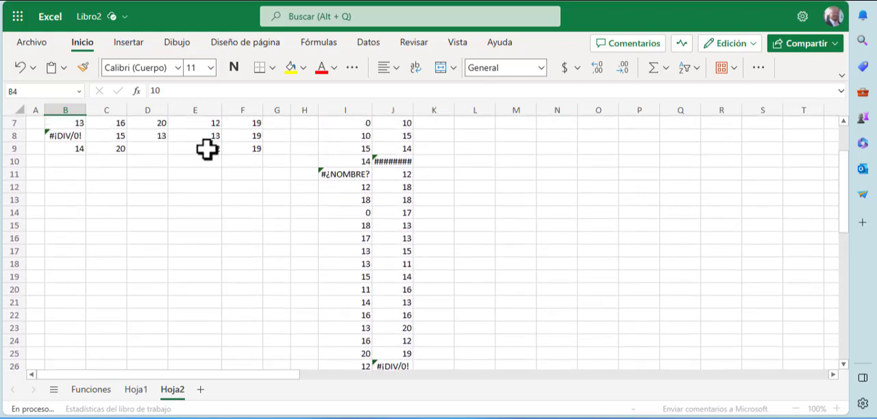
{"action": "scroll", "coordinate": [335, 237], "scroll_direction": "down", "scroll_amount": 4}
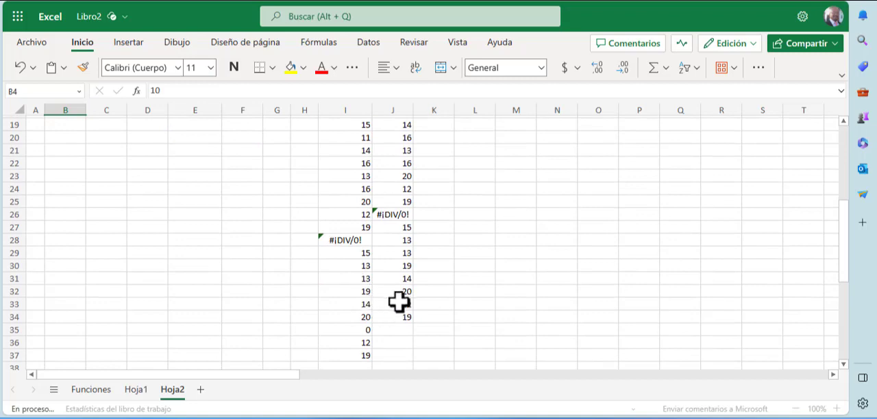
{"action": "scroll", "coordinate": [251, 243], "scroll_direction": "up", "scroll_amount": 5}
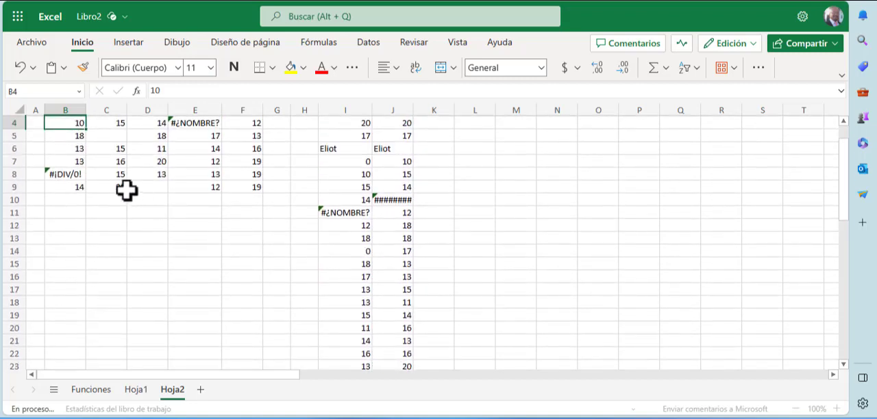
{"action": "left_click", "coordinate": [122, 188]}
{"action": "scroll", "coordinate": [194, 268], "scroll_direction": "down", "scroll_amount": 6}
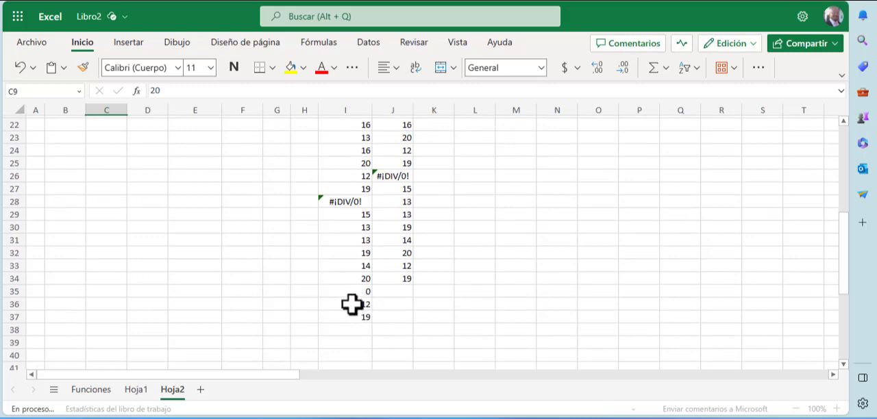
{"action": "scroll", "coordinate": [351, 305], "scroll_direction": "up", "scroll_amount": 7}
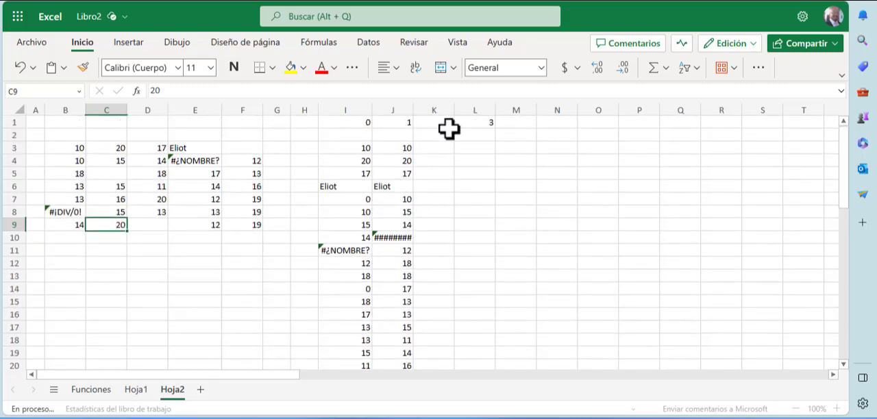
Step: Enter =ENCOL(B3:F9;2) in cell K3, under the header 2, to stack the matrix while ignoring errors
{"action": "left_click", "coordinate": [439, 146]}
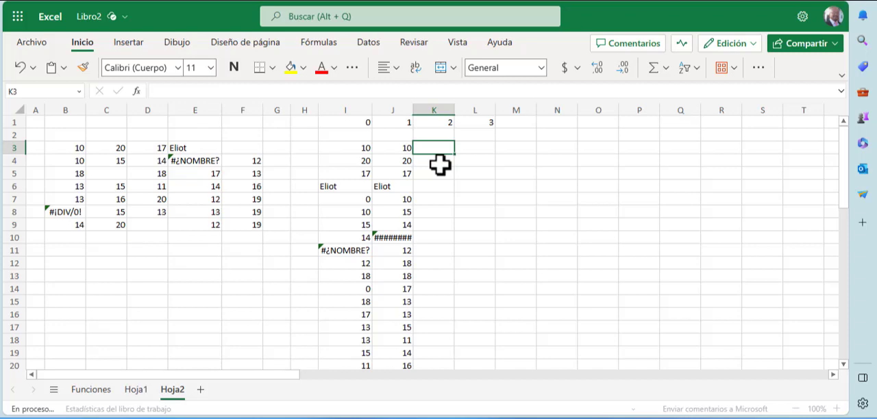
{"action": "type", "text": "="}
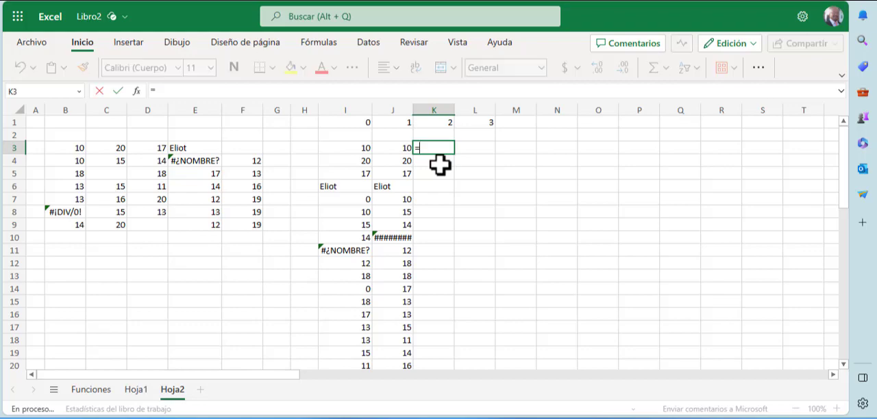
{"action": "type", "text": "encol"}
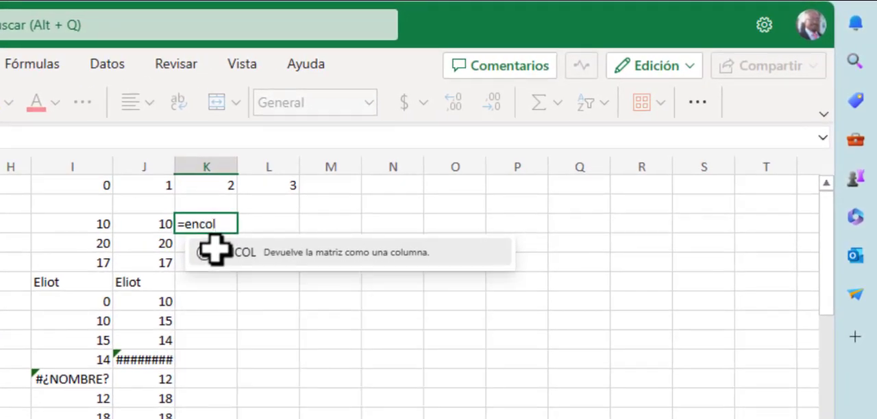
{"action": "type", "text": "("}
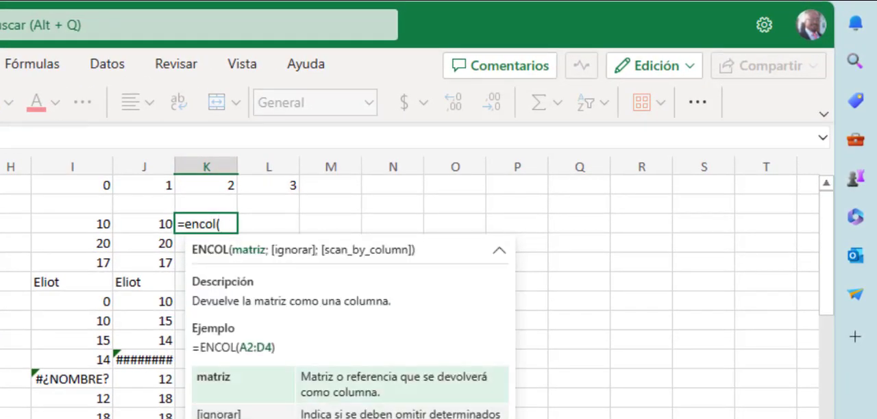
{"action": "left_click_drag", "start_coordinate": [0, 224], "coordinate": [0, 282]}
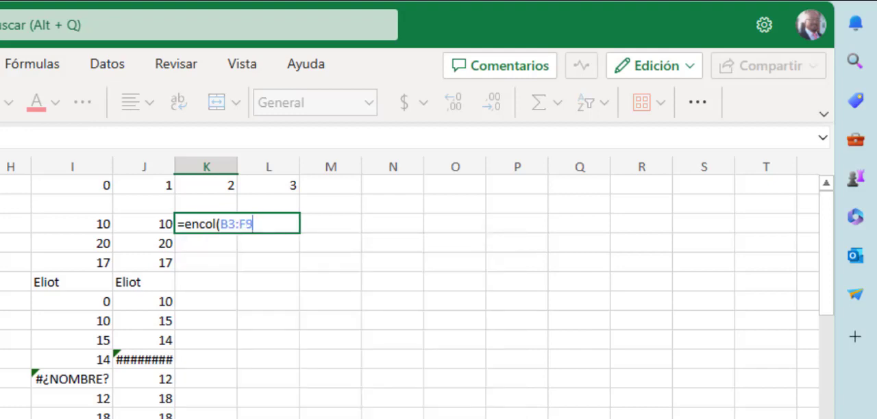
{"action": "type", "text": ";2"}
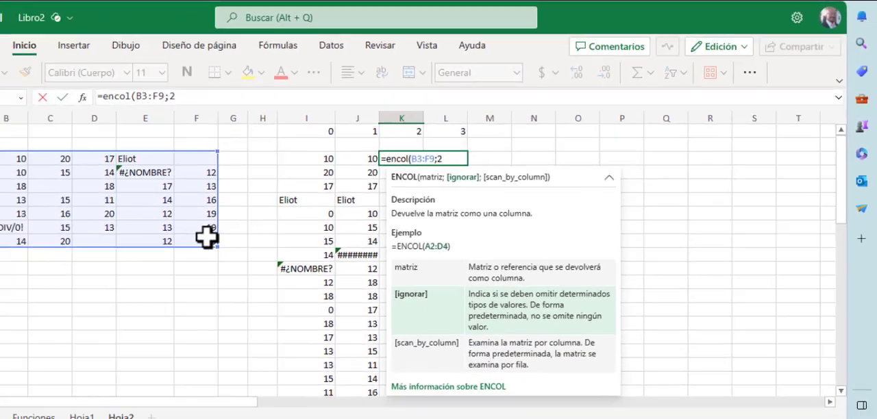
{"action": "key", "text": "Return"}
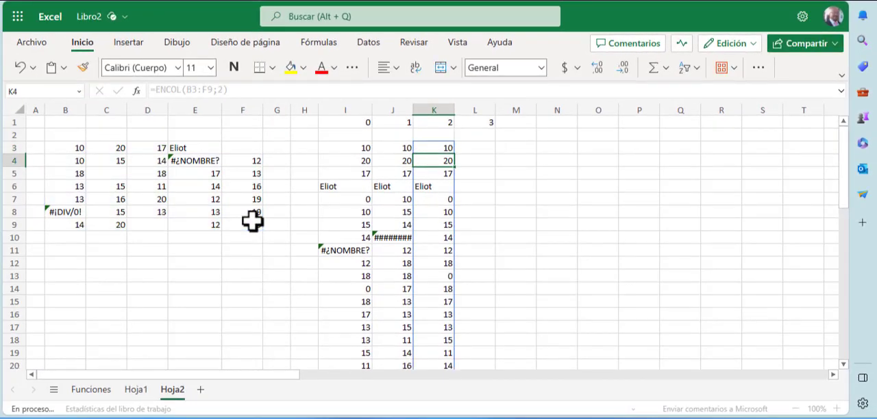
Step: Select output cells K7, K13 and K33 together to point out where the blank source cells land in column K
{"action": "left_click", "coordinate": [441, 201]}
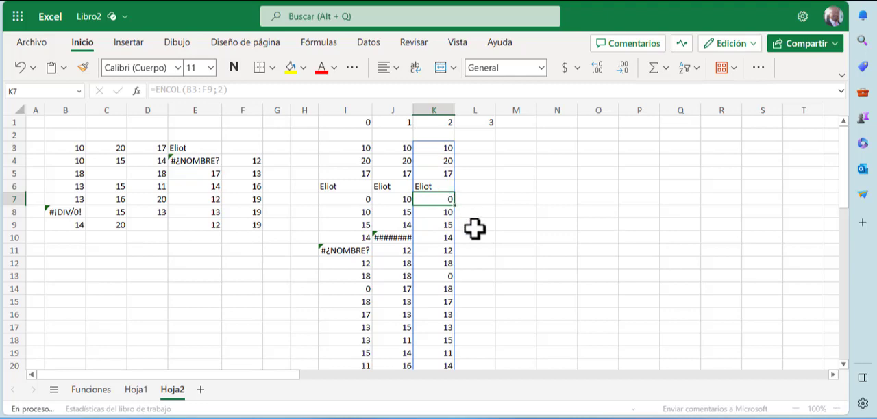
{"action": "scroll", "coordinate": [476, 234], "scroll_direction": "down", "scroll_amount": 1}
{"action": "left_click", "coordinate": [448, 239]}
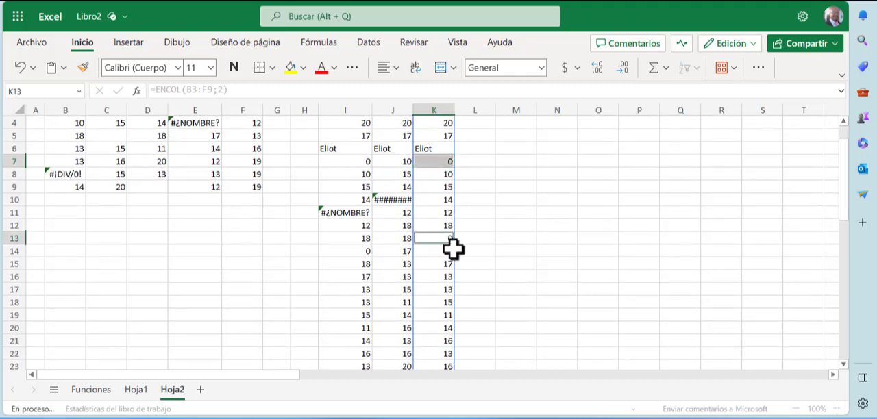
{"action": "scroll", "coordinate": [479, 289], "scroll_direction": "down", "scroll_amount": 4}
{"action": "scroll", "coordinate": [482, 290], "scroll_direction": "down", "scroll_amount": 1}
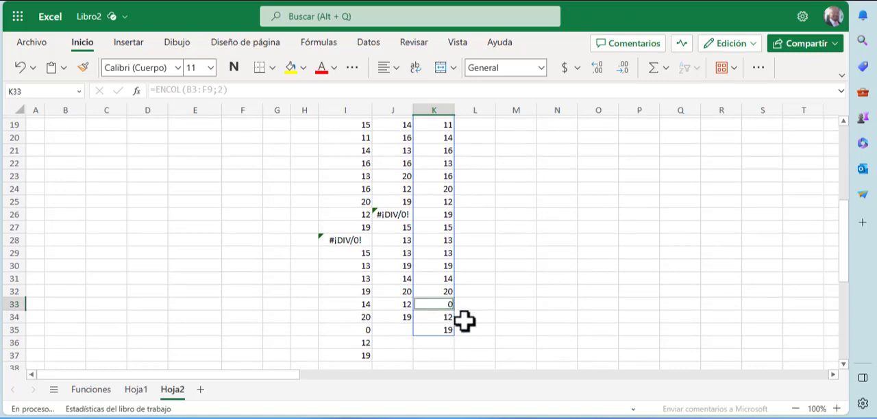
{"action": "scroll", "coordinate": [466, 320], "scroll_direction": "up", "scroll_amount": 6}
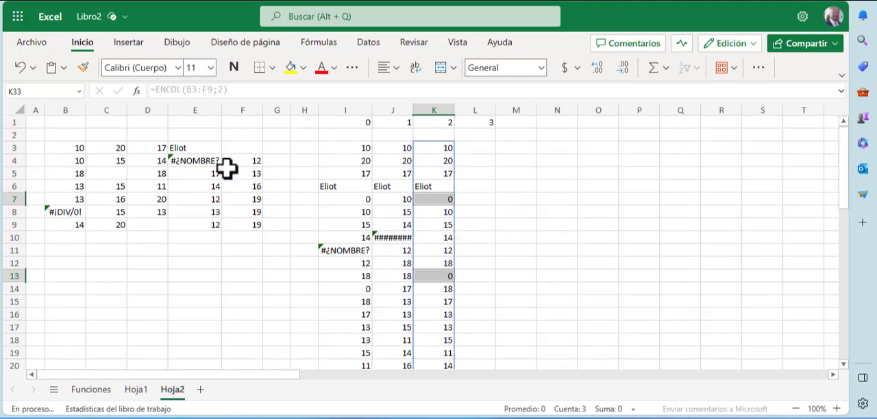
Step: Inspect the source errors in E4 and B8 and compare their positions in the column J output, from J10 down, with column K
{"action": "left_click", "coordinate": [202, 160]}
{"action": "left_click", "coordinate": [71, 214]}
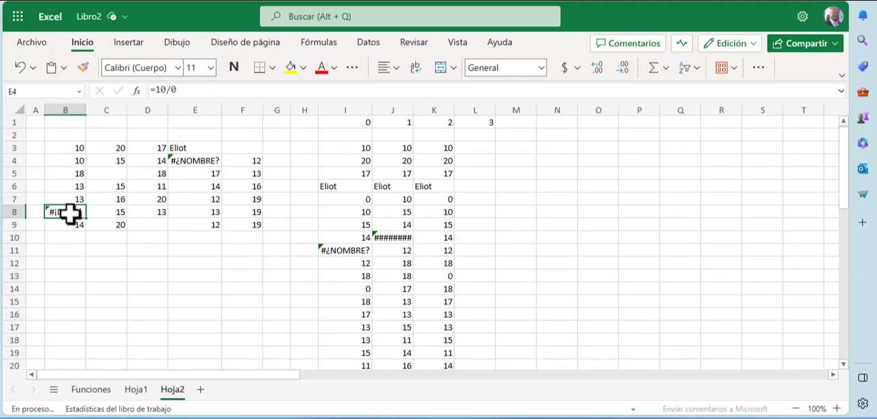
{"action": "left_click", "coordinate": [393, 239]}
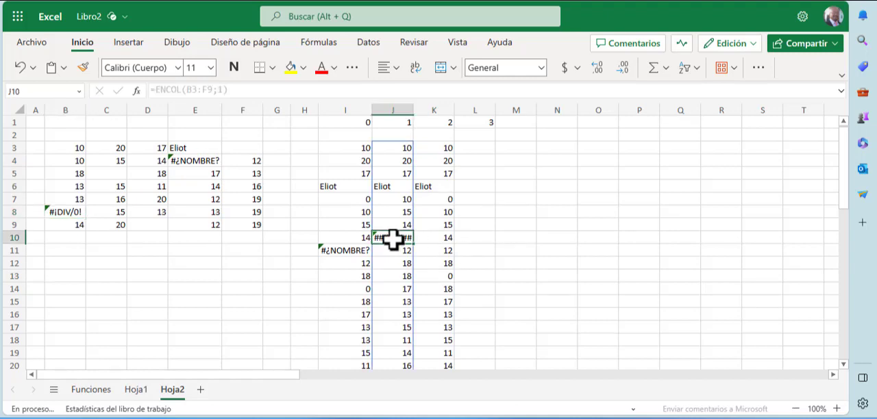
{"action": "scroll", "coordinate": [409, 264], "scroll_direction": "down", "scroll_amount": 2}
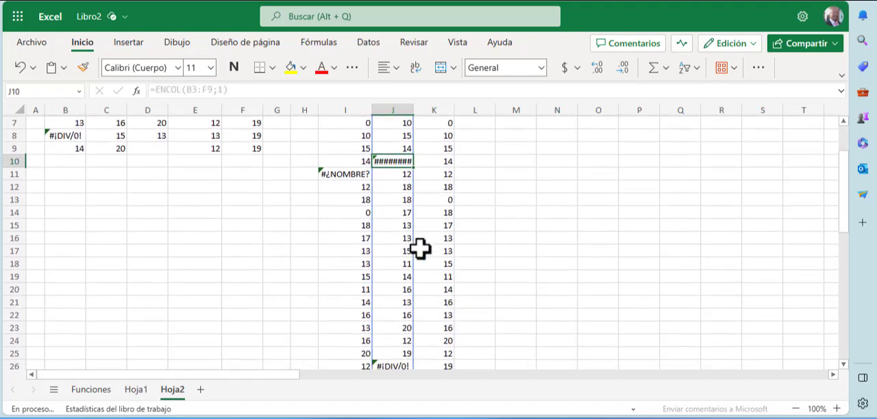
{"action": "scroll", "coordinate": [421, 249], "scroll_direction": "up", "scroll_amount": 2}
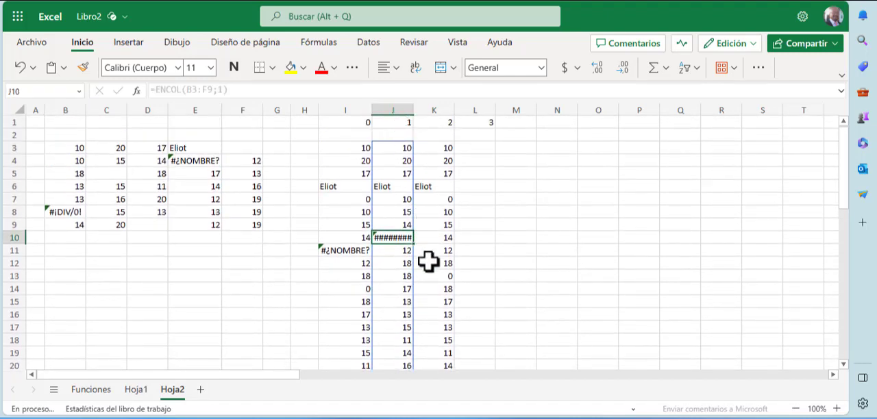
{"action": "scroll", "coordinate": [428, 271], "scroll_direction": "down", "scroll_amount": 4}
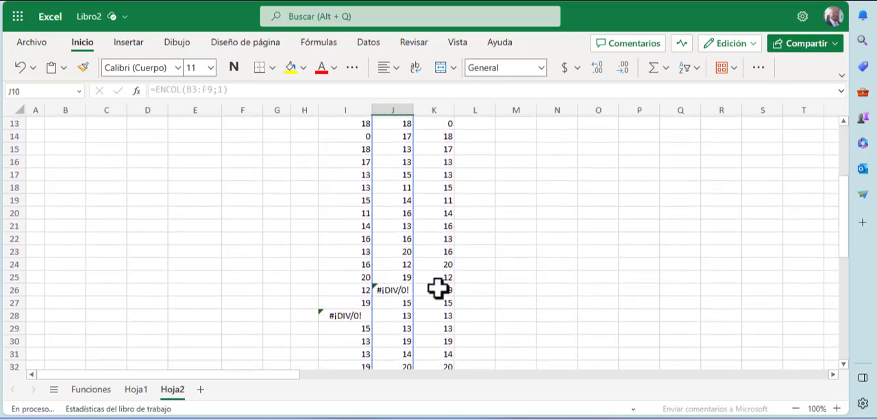
{"action": "scroll", "coordinate": [442, 299], "scroll_direction": "up", "scroll_amount": 4}
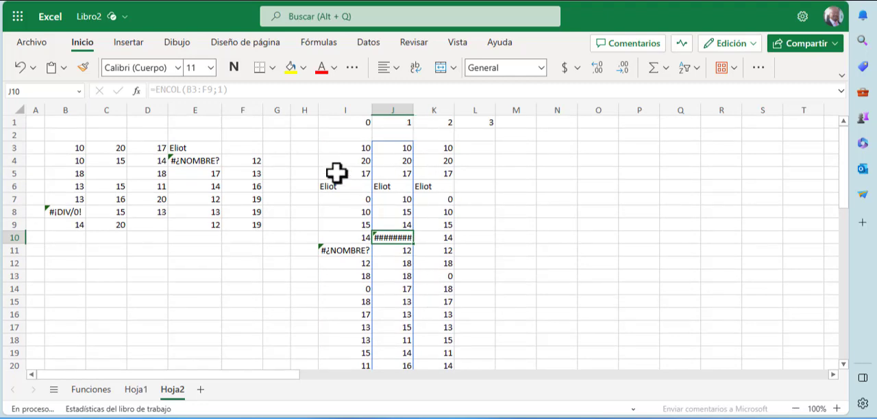
Step: Point out the blank source cell F3, the error cell E4 and the header 3 in L1
{"action": "left_click", "coordinate": [251, 148]}
{"action": "left_click", "coordinate": [203, 159]}
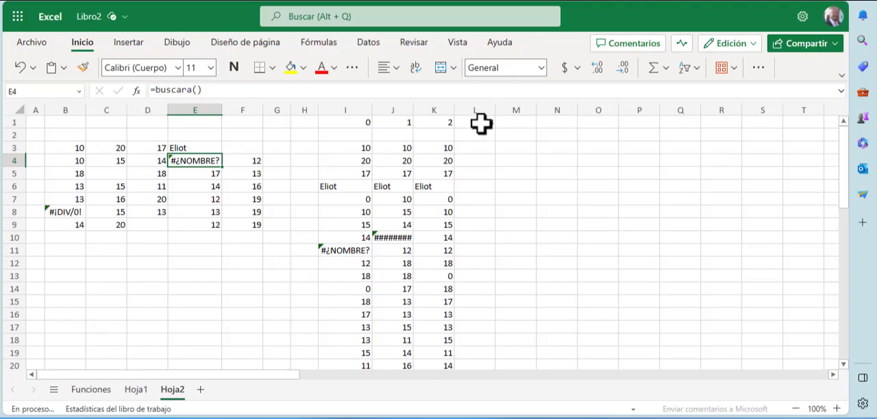
{"action": "left_click", "coordinate": [481, 123]}
Step: Enter =ENCOL(B3:F9;3) in cell L3, under the header 3, to stack the matrix while ignoring blanks and errors
{"action": "left_click", "coordinate": [477, 149]}
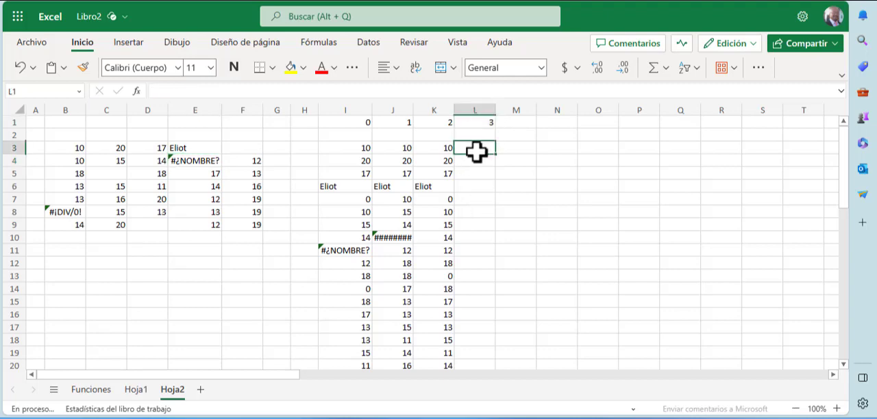
{"action": "type", "text": "=en"}
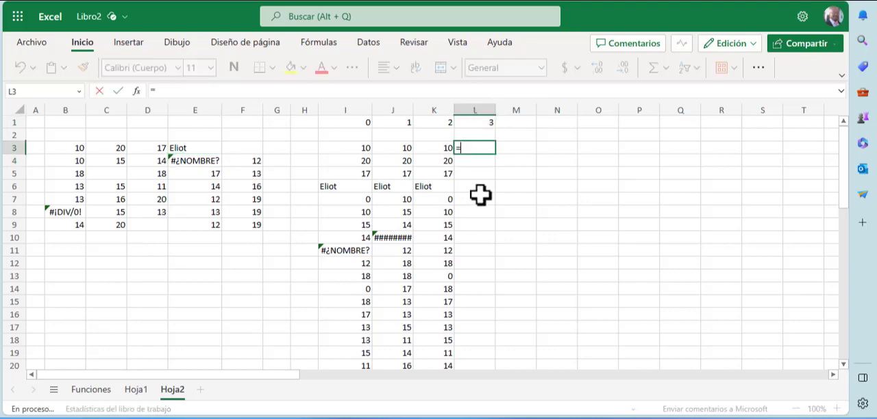
{"action": "type", "text": "col"}
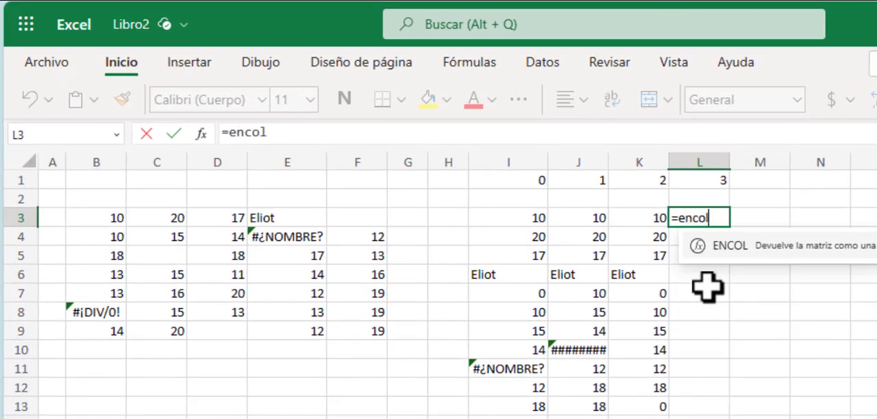
{"action": "key", "text": "Tab"}
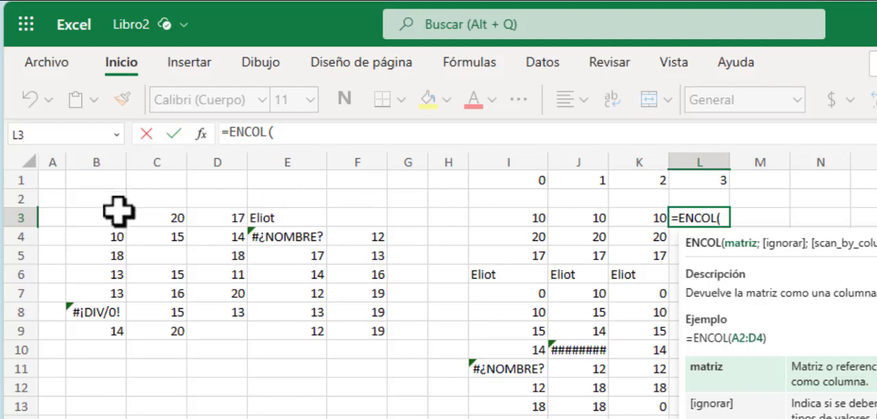
{"action": "left_click_drag", "start_coordinate": [108, 215], "coordinate": [370, 332]}
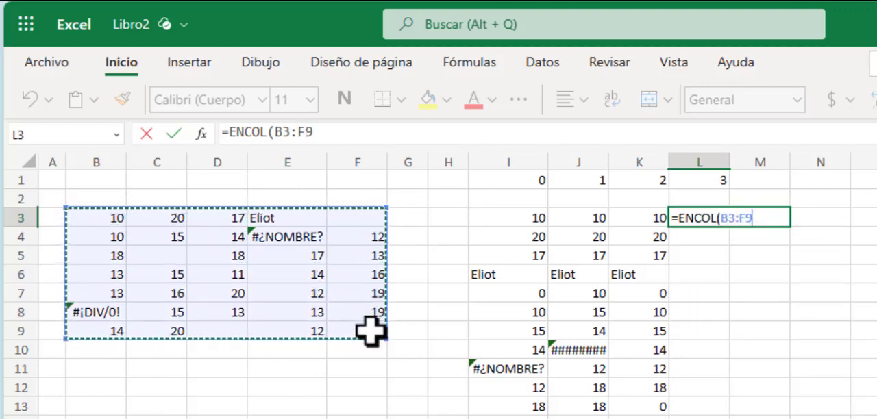
{"action": "type", "text": ";"}
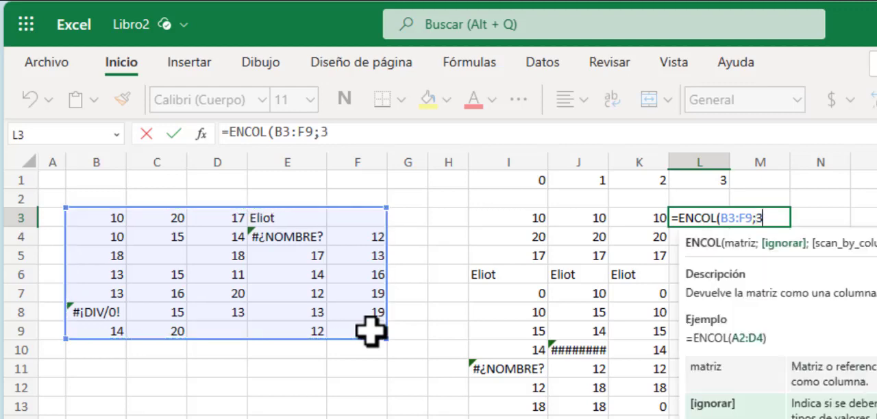
{"action": "type", "text": "3)"}
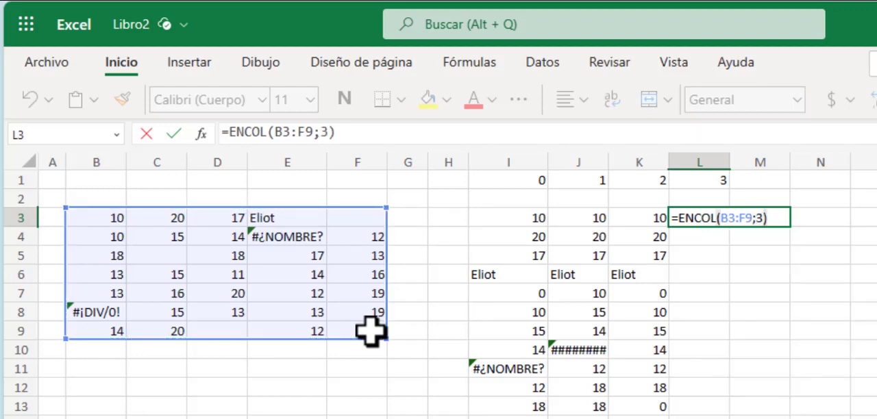
{"action": "key", "text": "Return"}
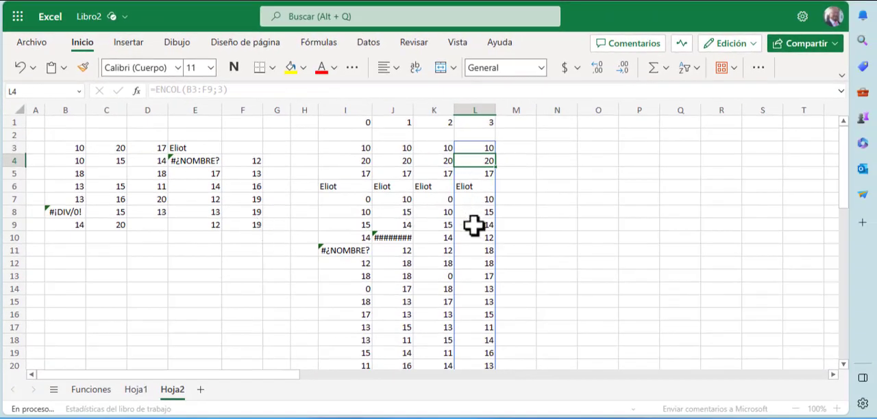
Step: Review the full ENCOL output in column L for blanks and errors against the source matrix
{"action": "scroll", "coordinate": [475, 223], "scroll_direction": "down", "scroll_amount": 4}
{"action": "scroll", "coordinate": [475, 276], "scroll_direction": "down", "scroll_amount": 2}
{"action": "scroll", "coordinate": [476, 275], "scroll_direction": "up", "scroll_amount": 6}
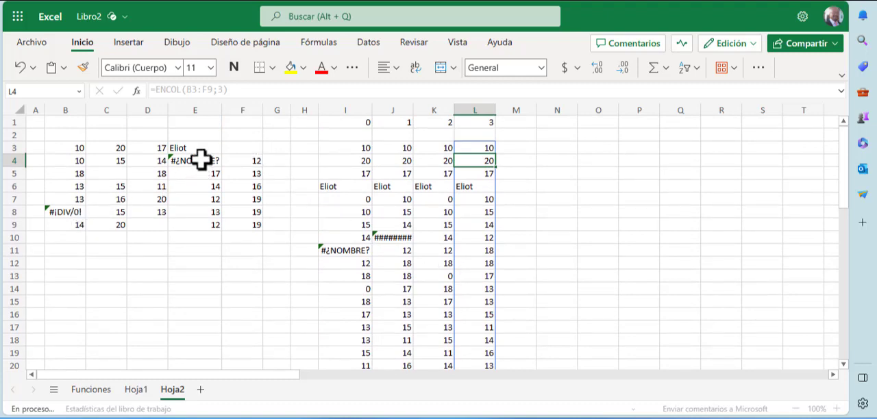
Step: Check the lower part of the column L output against the results in columns I to K
{"action": "scroll", "coordinate": [481, 290], "scroll_direction": "down", "scroll_amount": 5}
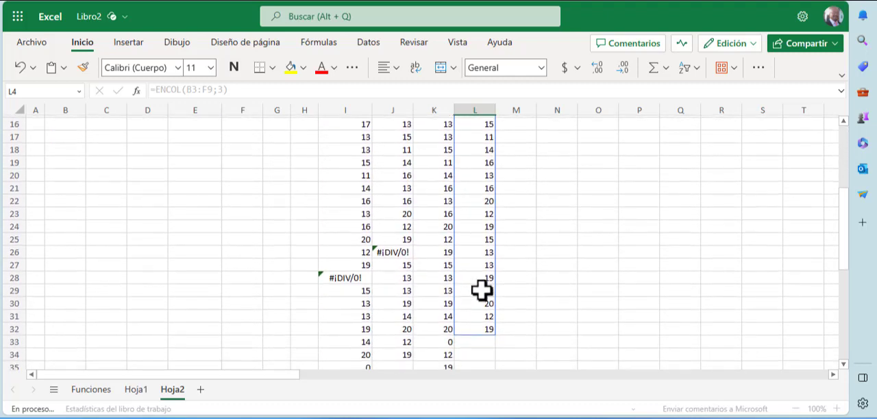
{"action": "scroll", "coordinate": [482, 291], "scroll_direction": "down", "scroll_amount": 3}
{"action": "left_click_drag", "start_coordinate": [478, 232], "coordinate": [475, 275]}
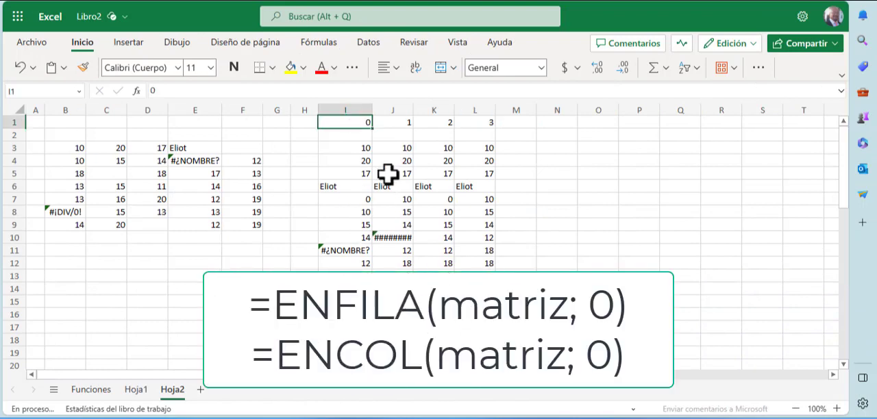
Step: Point out the option headers 1, 2 and 3 in J1:L1 and the source rows B3:F3 and B4:F4
{"action": "left_click", "coordinate": [398, 122]}
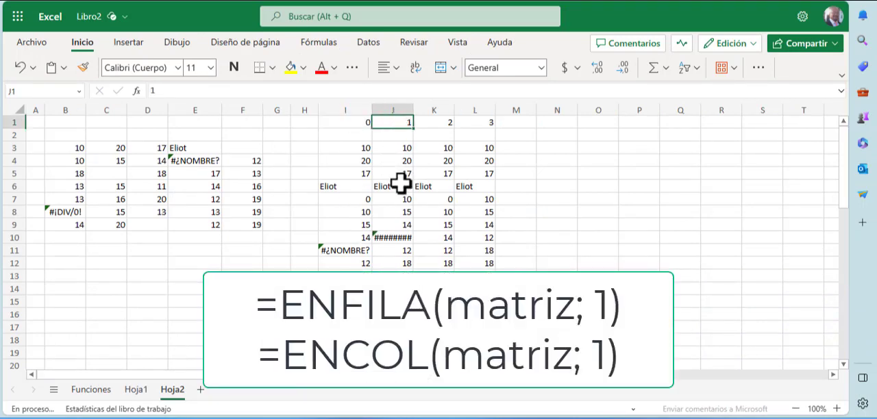
{"action": "left_click", "coordinate": [436, 122]}
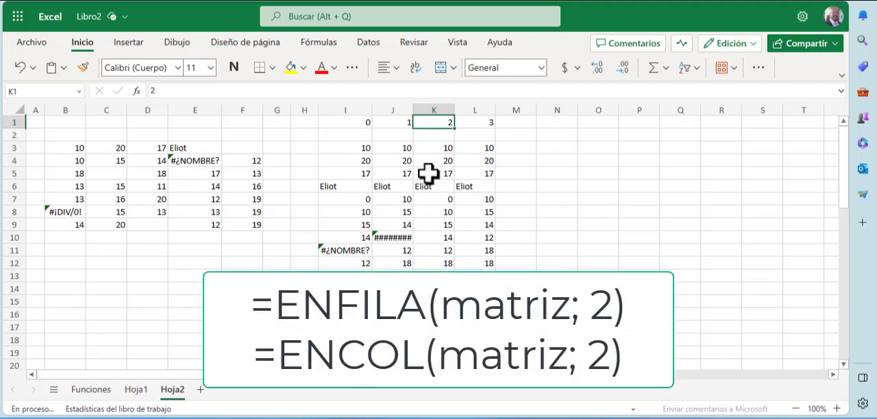
{"action": "left_click", "coordinate": [470, 124]}
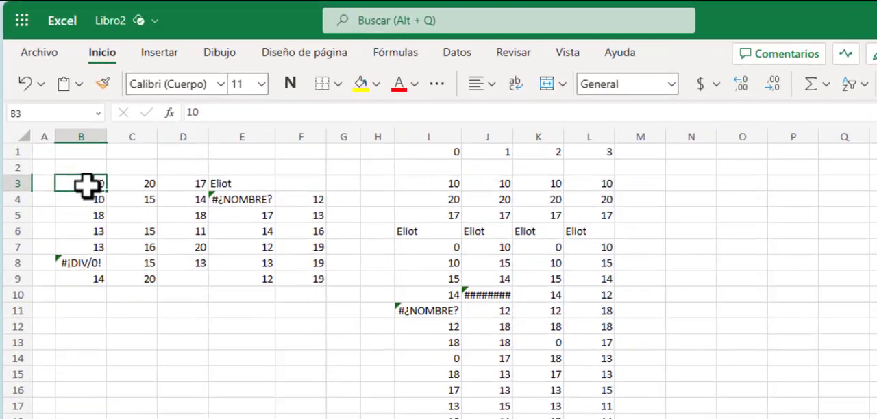
{"action": "left_click_drag", "start_coordinate": [86, 185], "coordinate": [283, 182]}
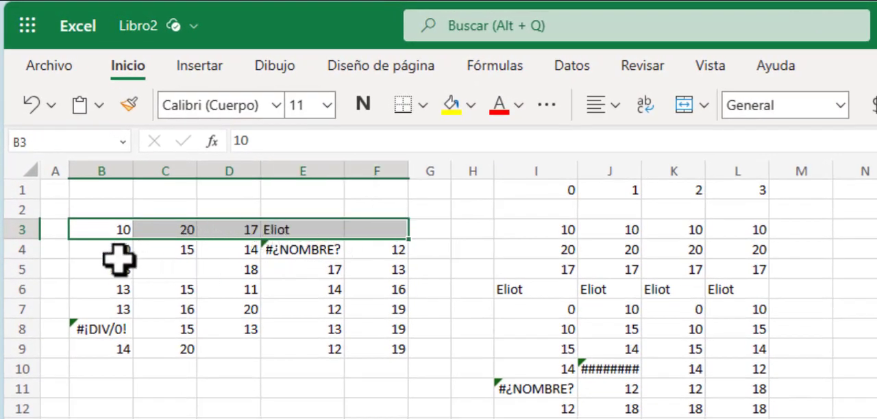
{"action": "left_click_drag", "start_coordinate": [96, 249], "coordinate": [402, 251]}
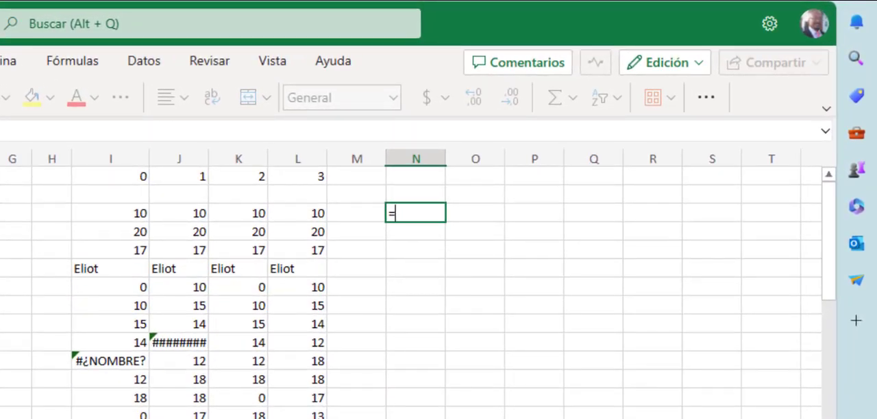
Step: Enter =ENCOL(B3:F9;;0) in cell N3 to stack the matrix row by row
{"action": "type", "text": "encol"}
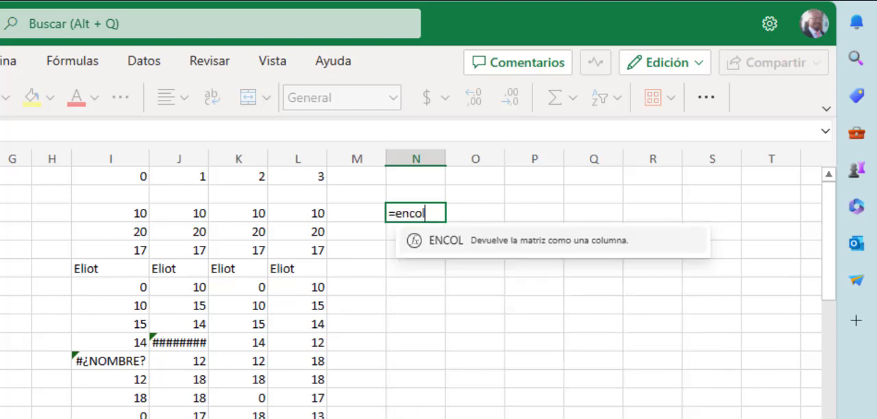
{"action": "key", "text": "Tab"}
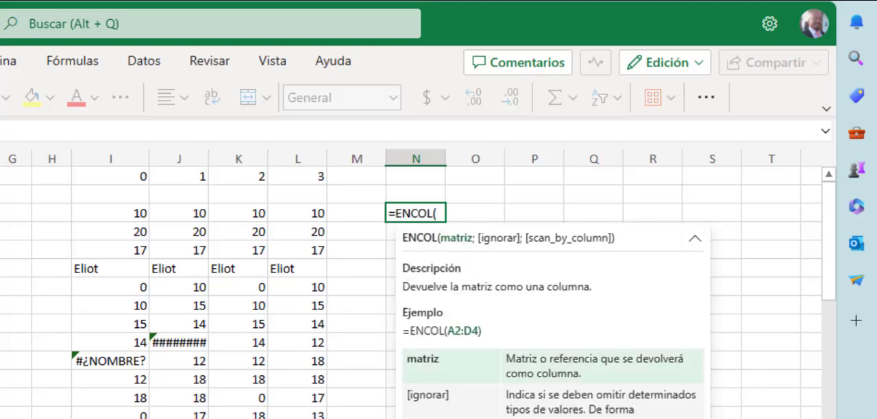
{"action": "left_click_drag", "start_coordinate": [3, 231], "coordinate": [2, 321]}
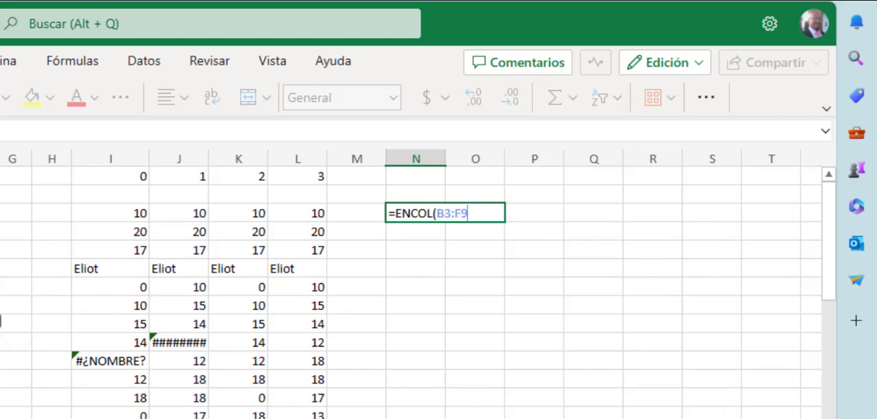
{"action": "type", "text": ";;0"}
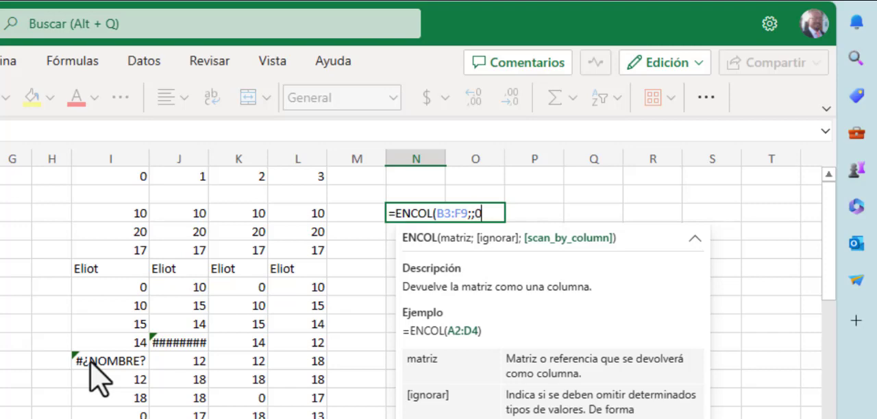
{"action": "type", "text": ")"}
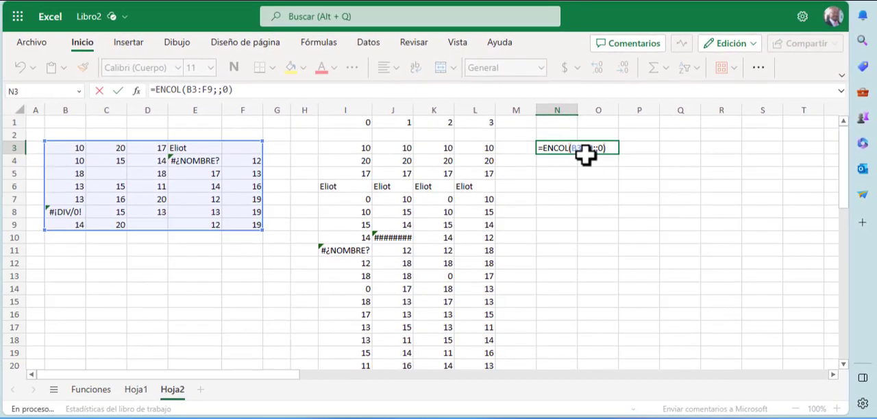
{"action": "key", "text": "Return"}
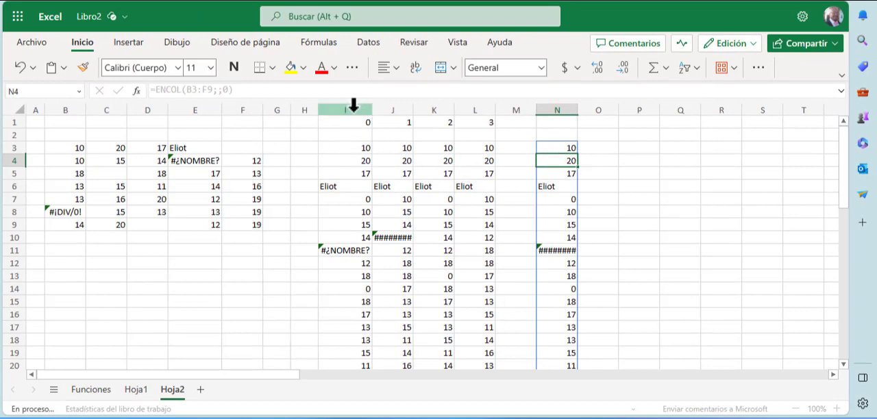
Step: Select columns I and N together for comparison and autofit their width
{"action": "left_click", "coordinate": [351, 111]}
{"action": "left_click", "coordinate": [558, 110], "text": "ctrl"}
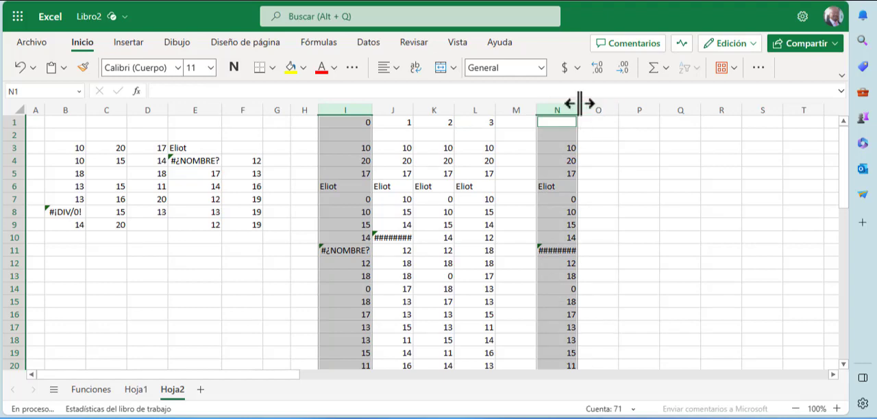
{"action": "double_click", "coordinate": [577, 106]}
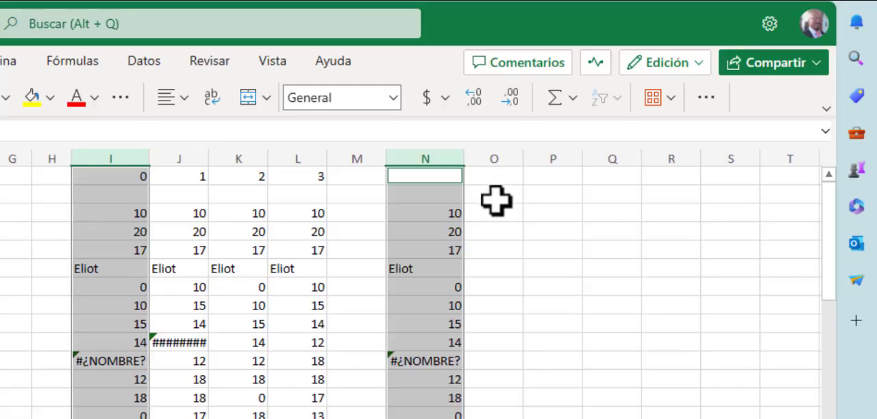
Step: Enter =ENCOL(B3:F9;;1) in cell O3 to stack the matrix column by column
{"action": "left_click", "coordinate": [611, 148]}
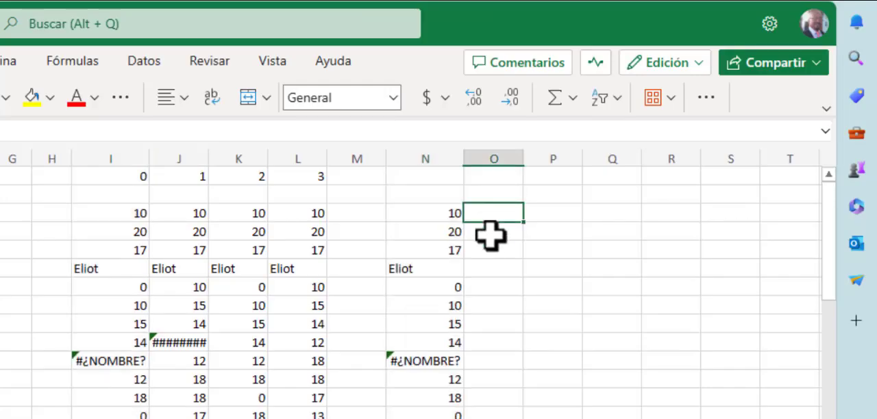
{"action": "type", "text": "="}
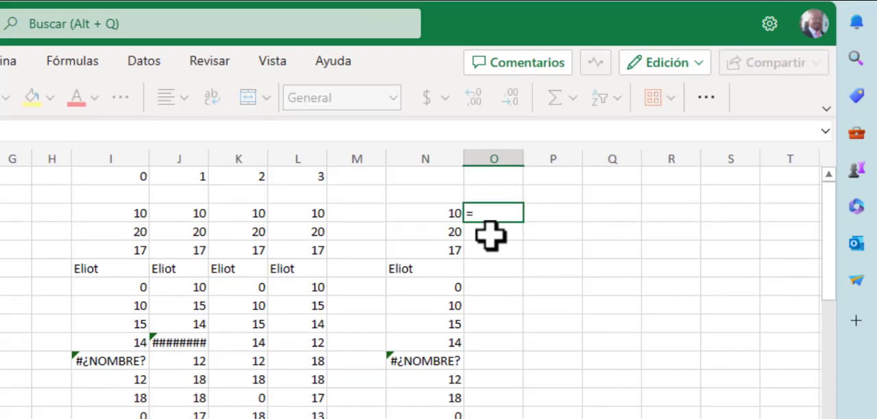
{"action": "type", "text": "encol"}
{"action": "key", "text": "Tab"}
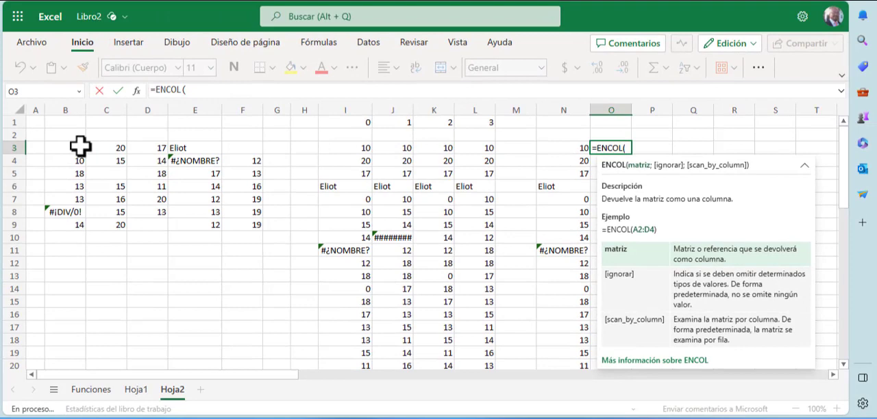
{"action": "left_click_drag", "start_coordinate": [78, 148], "coordinate": [259, 226]}
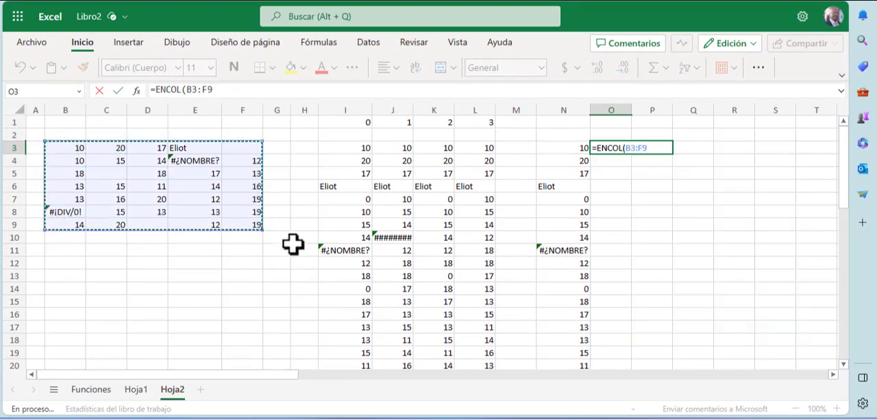
{"action": "type", "text": ";;1"}
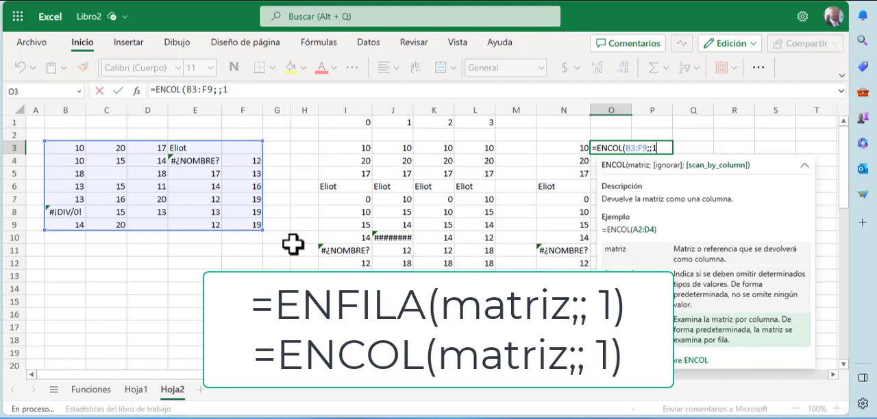
{"action": "type", "text": ")"}
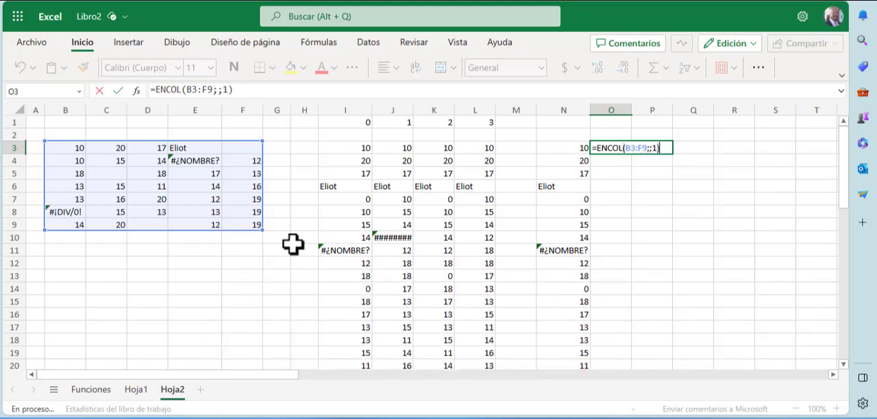
{"action": "key", "text": "Return"}
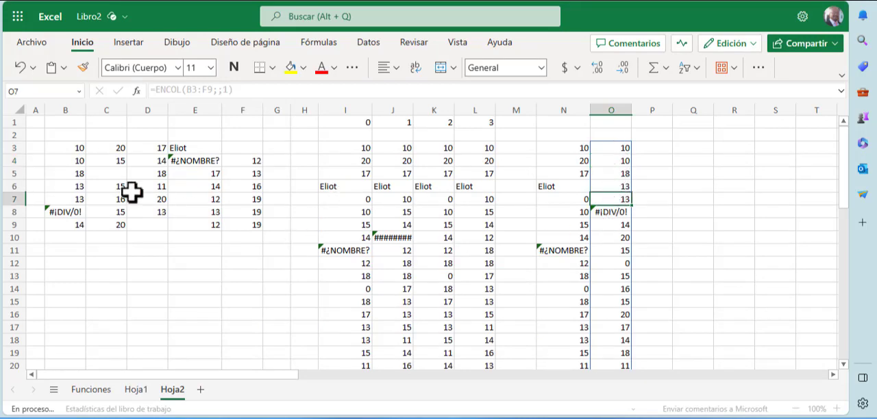
Step: Compare the source values in column B and cells C3 and C4 with the order of the column O output
{"action": "left_click_drag", "start_coordinate": [74, 148], "coordinate": [75, 200]}
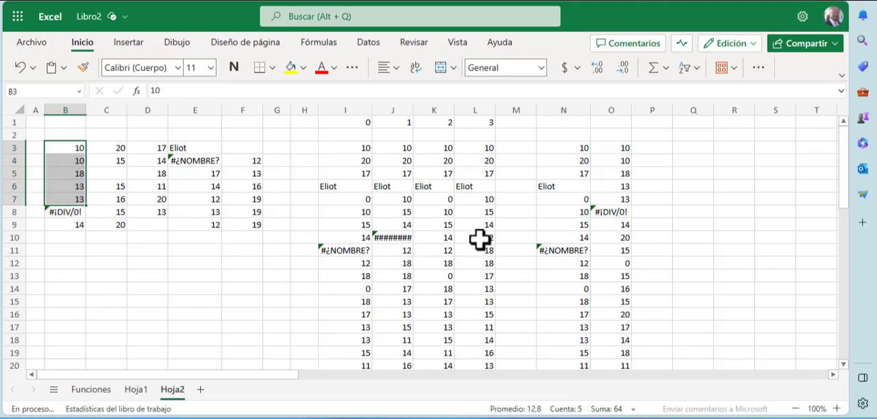
{"action": "left_click", "coordinate": [617, 213]}
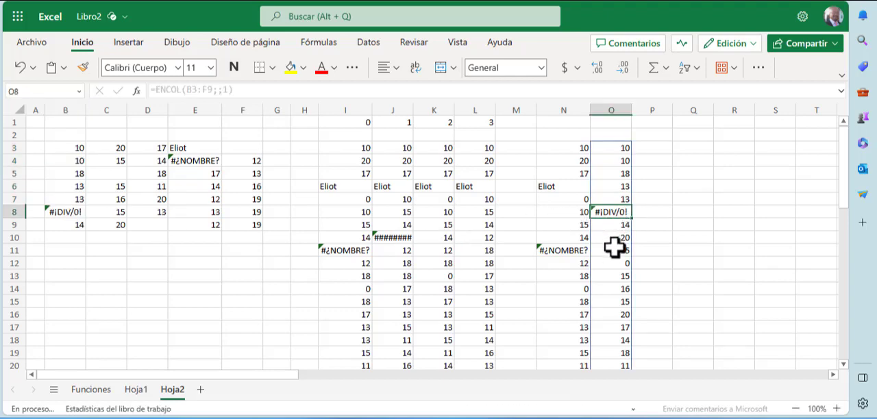
{"action": "left_click", "coordinate": [613, 249]}
{"action": "left_click", "coordinate": [78, 224]}
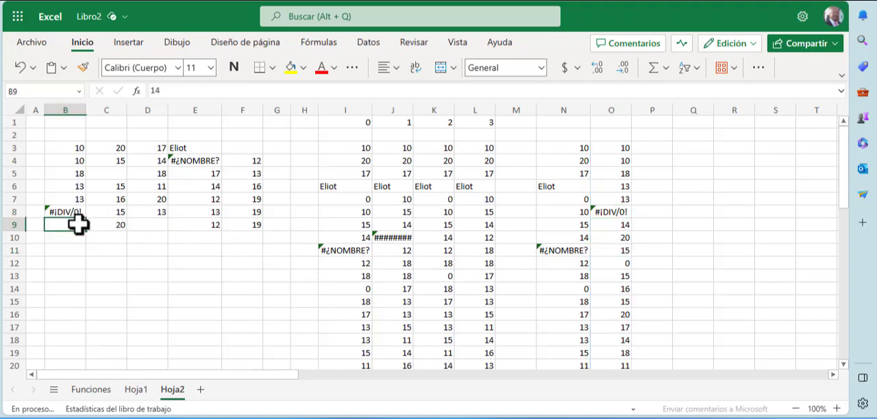
{"action": "left_click", "coordinate": [117, 148]}
{"action": "left_click", "coordinate": [127, 161]}
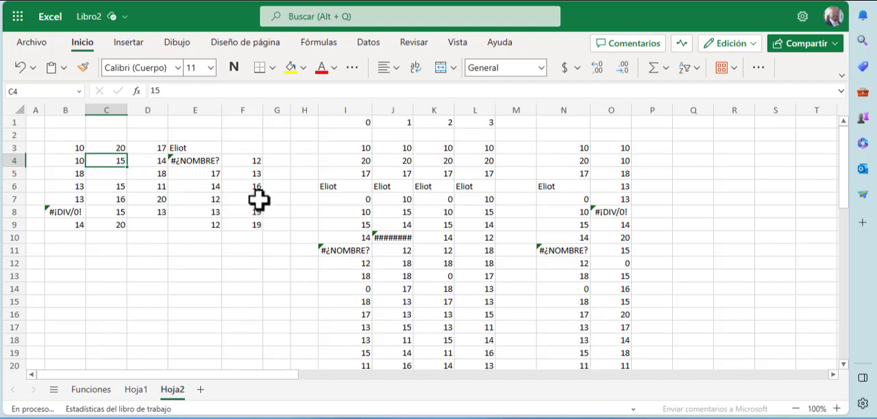
Step: Examine the remaining column O output down to its last values in O35:O37
{"action": "scroll", "coordinate": [597, 296], "scroll_direction": "down", "scroll_amount": 3}
{"action": "scroll", "coordinate": [598, 296], "scroll_direction": "down", "scroll_amount": 7}
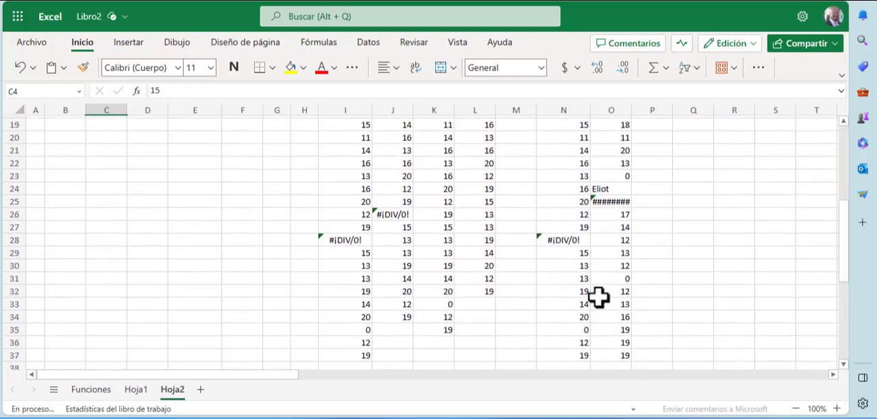
{"action": "left_click", "coordinate": [615, 213]}
{"action": "left_click_drag", "start_coordinate": [615, 213], "coordinate": [617, 240]}
{"action": "scroll", "coordinate": [544, 172], "scroll_direction": "up", "scroll_amount": 9}
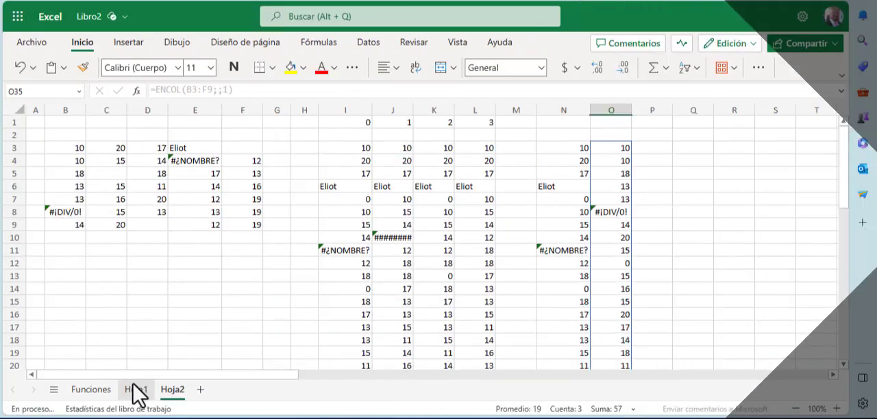
Step: Open sheet Hoja1 and highlight the stacked list G2:G17 and the GRUPO A and GRUPO D teams
{"action": "left_click", "coordinate": [136, 390]}
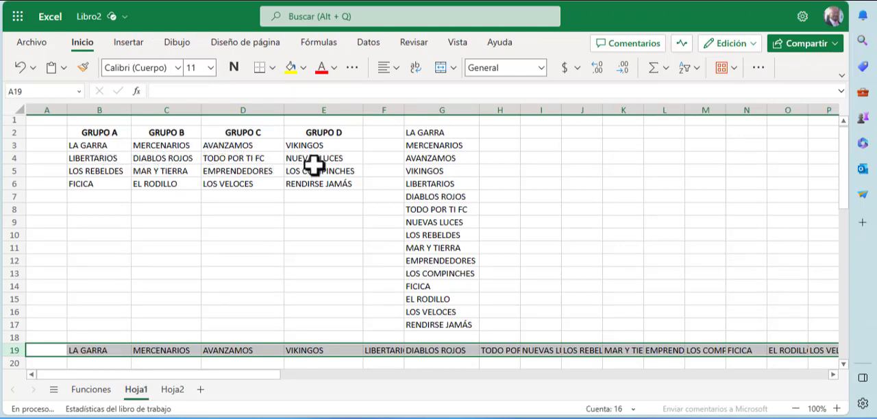
{"action": "left_click_drag", "start_coordinate": [413, 134], "coordinate": [418, 316]}
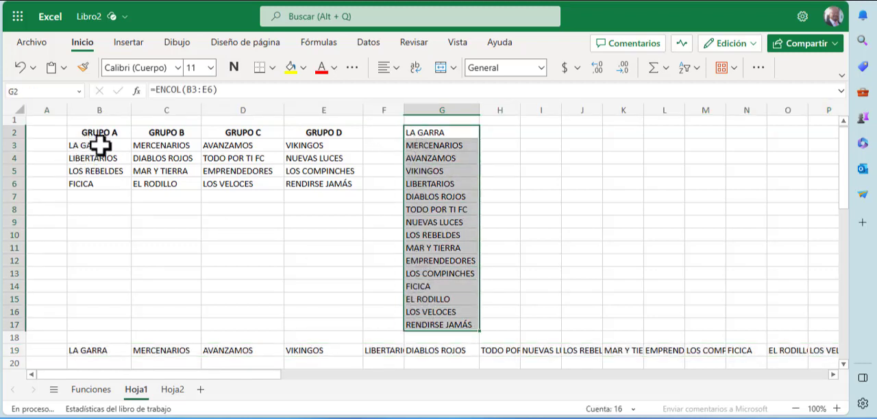
{"action": "left_click_drag", "start_coordinate": [100, 145], "coordinate": [111, 182]}
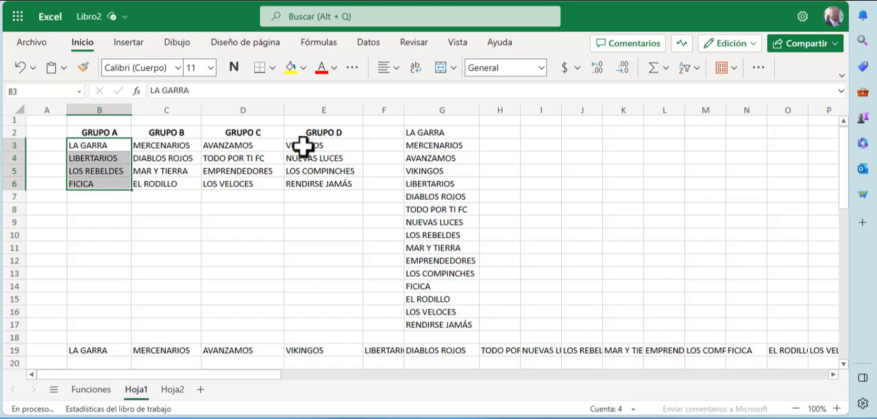
{"action": "left_click_drag", "start_coordinate": [303, 145], "coordinate": [312, 182]}
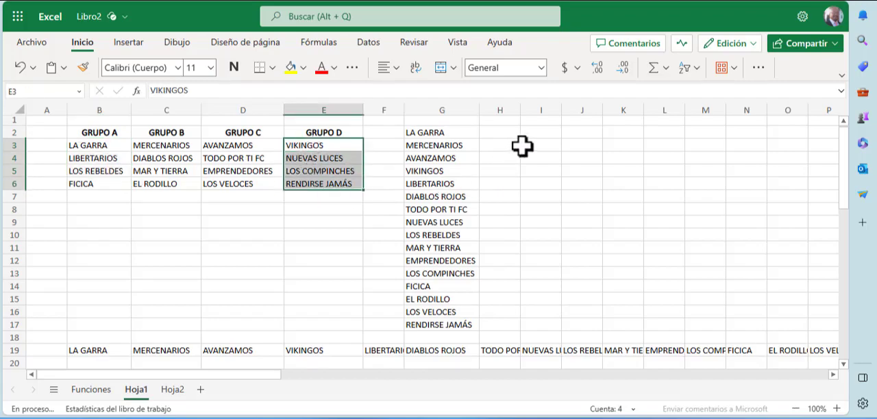
Step: Try to stack the GRUPO A and GRUPO D teams with =ENCOL(B3:B6;E3:E6) in cell I2, and inspect the formula's ranges
{"action": "left_click", "coordinate": [526, 134]}
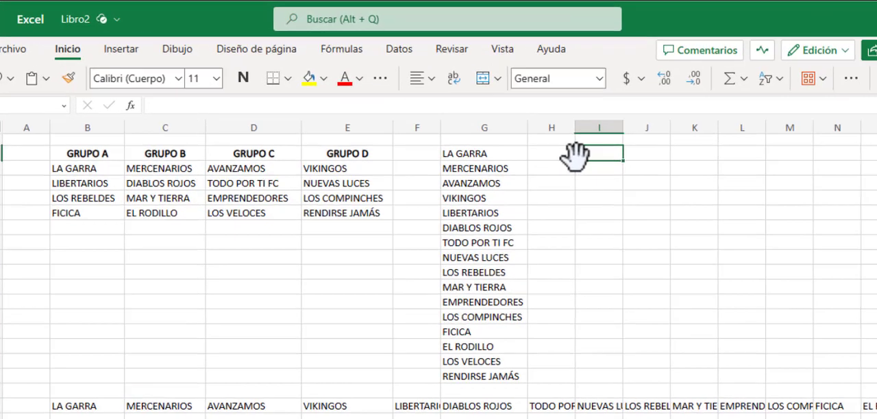
{"action": "type", "text": "="}
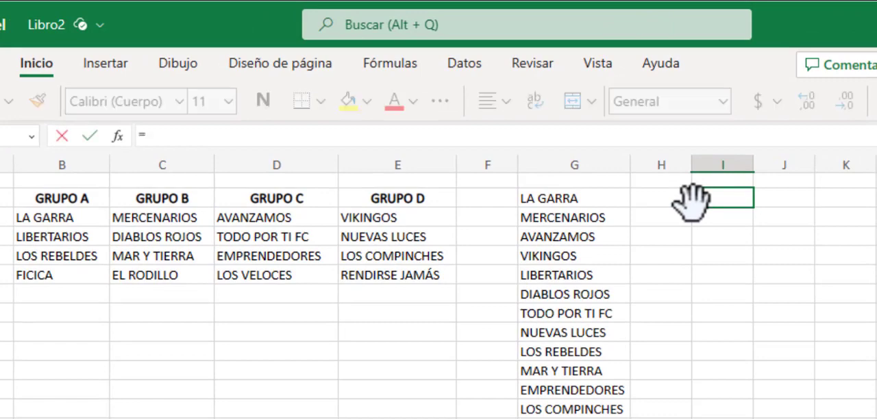
{"action": "type", "text": "enco"}
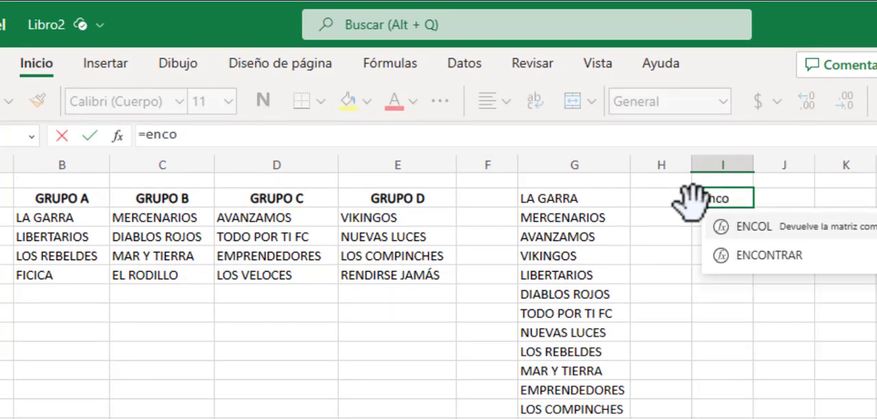
{"action": "type", "text": "l"}
{"action": "key", "text": "Tab"}
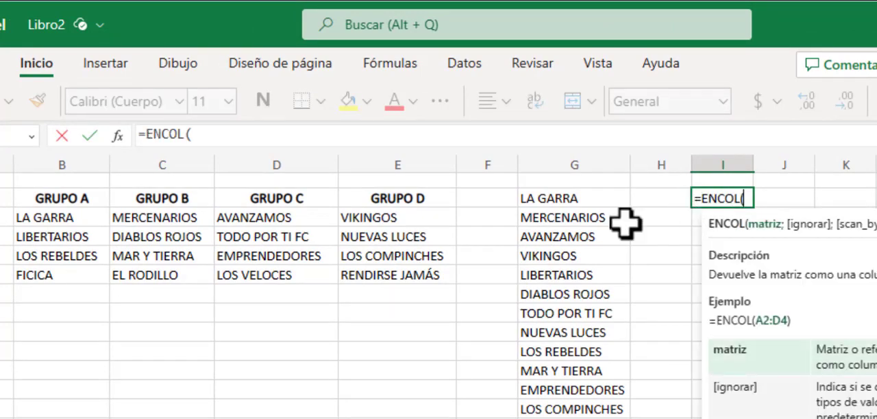
{"action": "left_click_drag", "start_coordinate": [77, 219], "coordinate": [77, 259]}
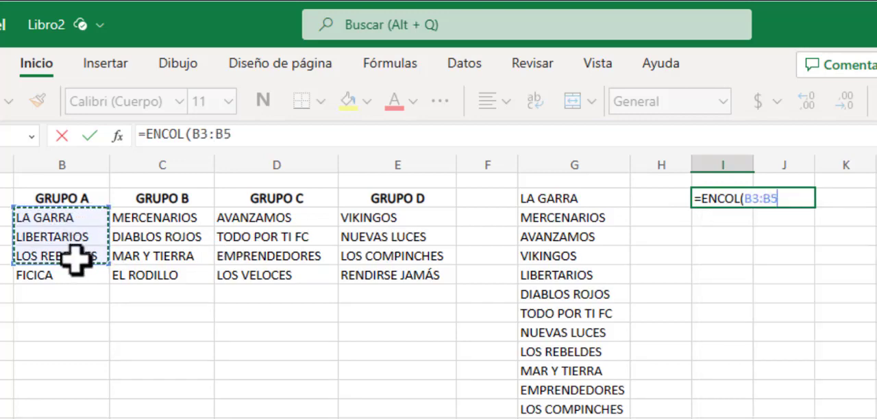
{"action": "type", "text": ";"}
{"action": "left_click", "coordinate": [358, 216]}
{"action": "left_click_drag", "start_coordinate": [367, 230], "coordinate": [369, 280]}
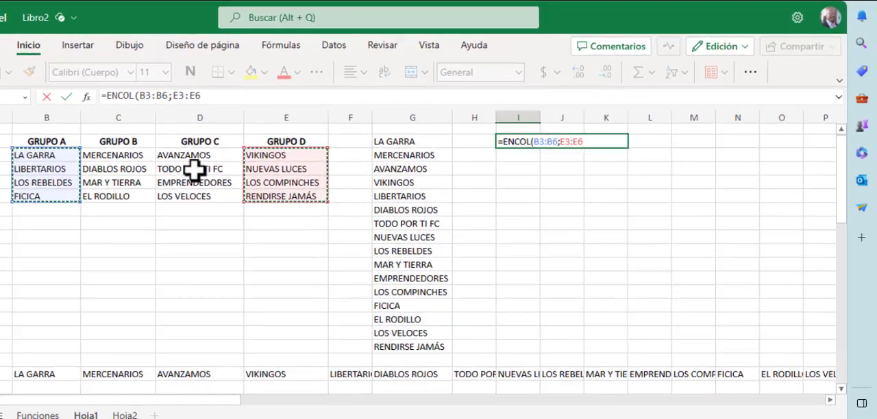
{"action": "type", "text": ")"}
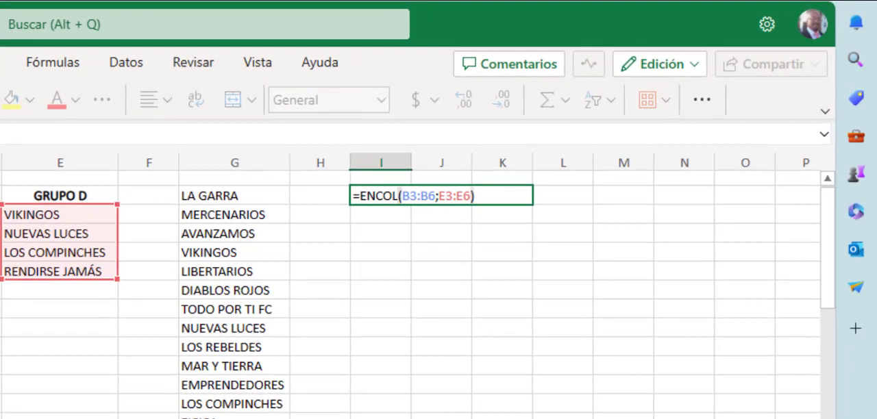
{"action": "key", "text": "Return"}
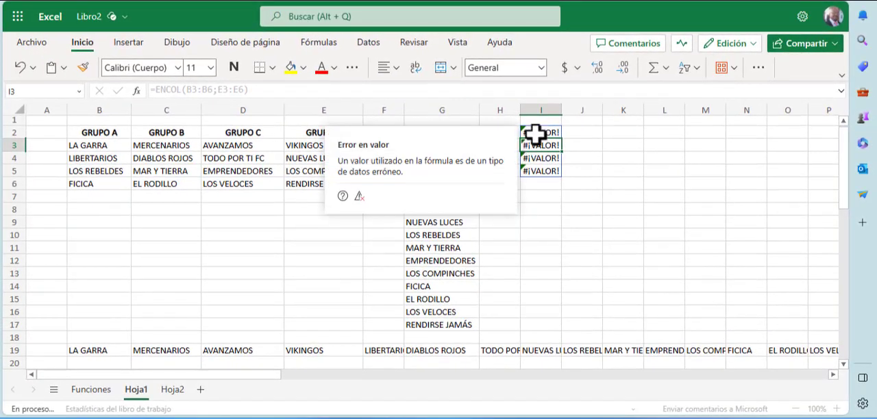
{"action": "double_click", "coordinate": [517, 139]}
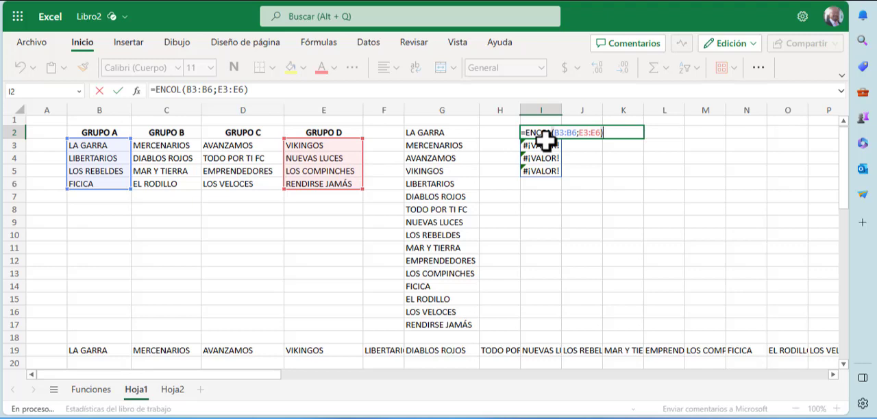
{"action": "left_click", "coordinate": [570, 221]}
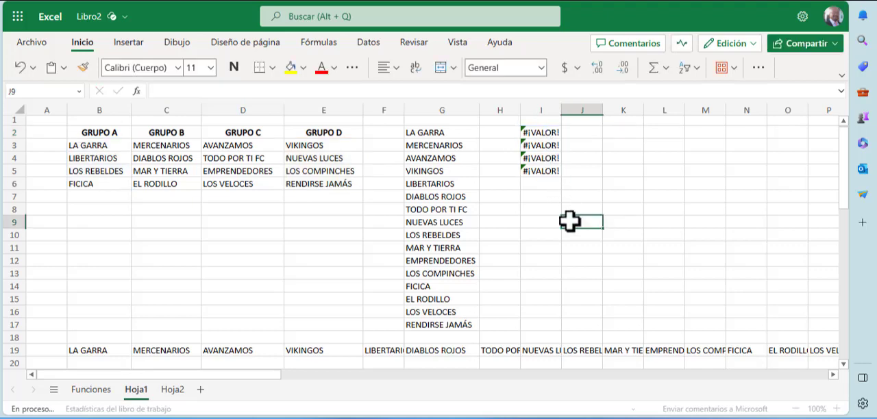